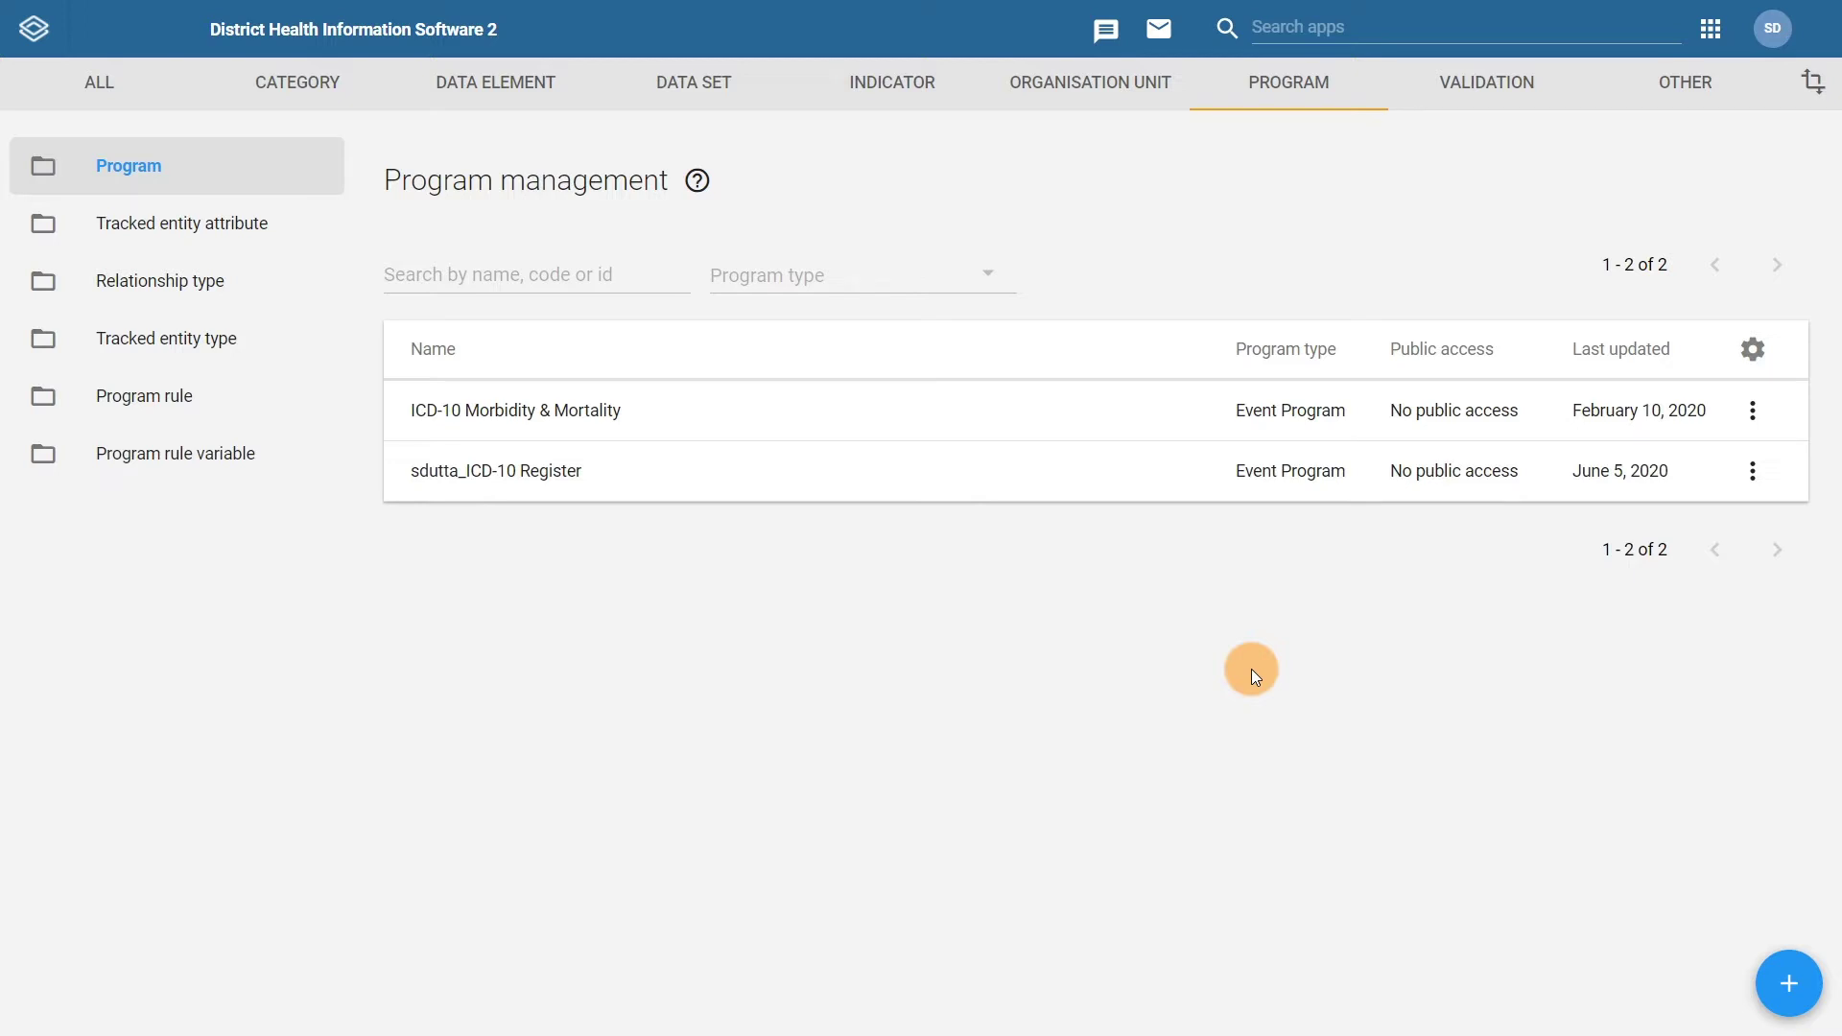
{"action": "left_click", "coordinate": [1028, 472]}
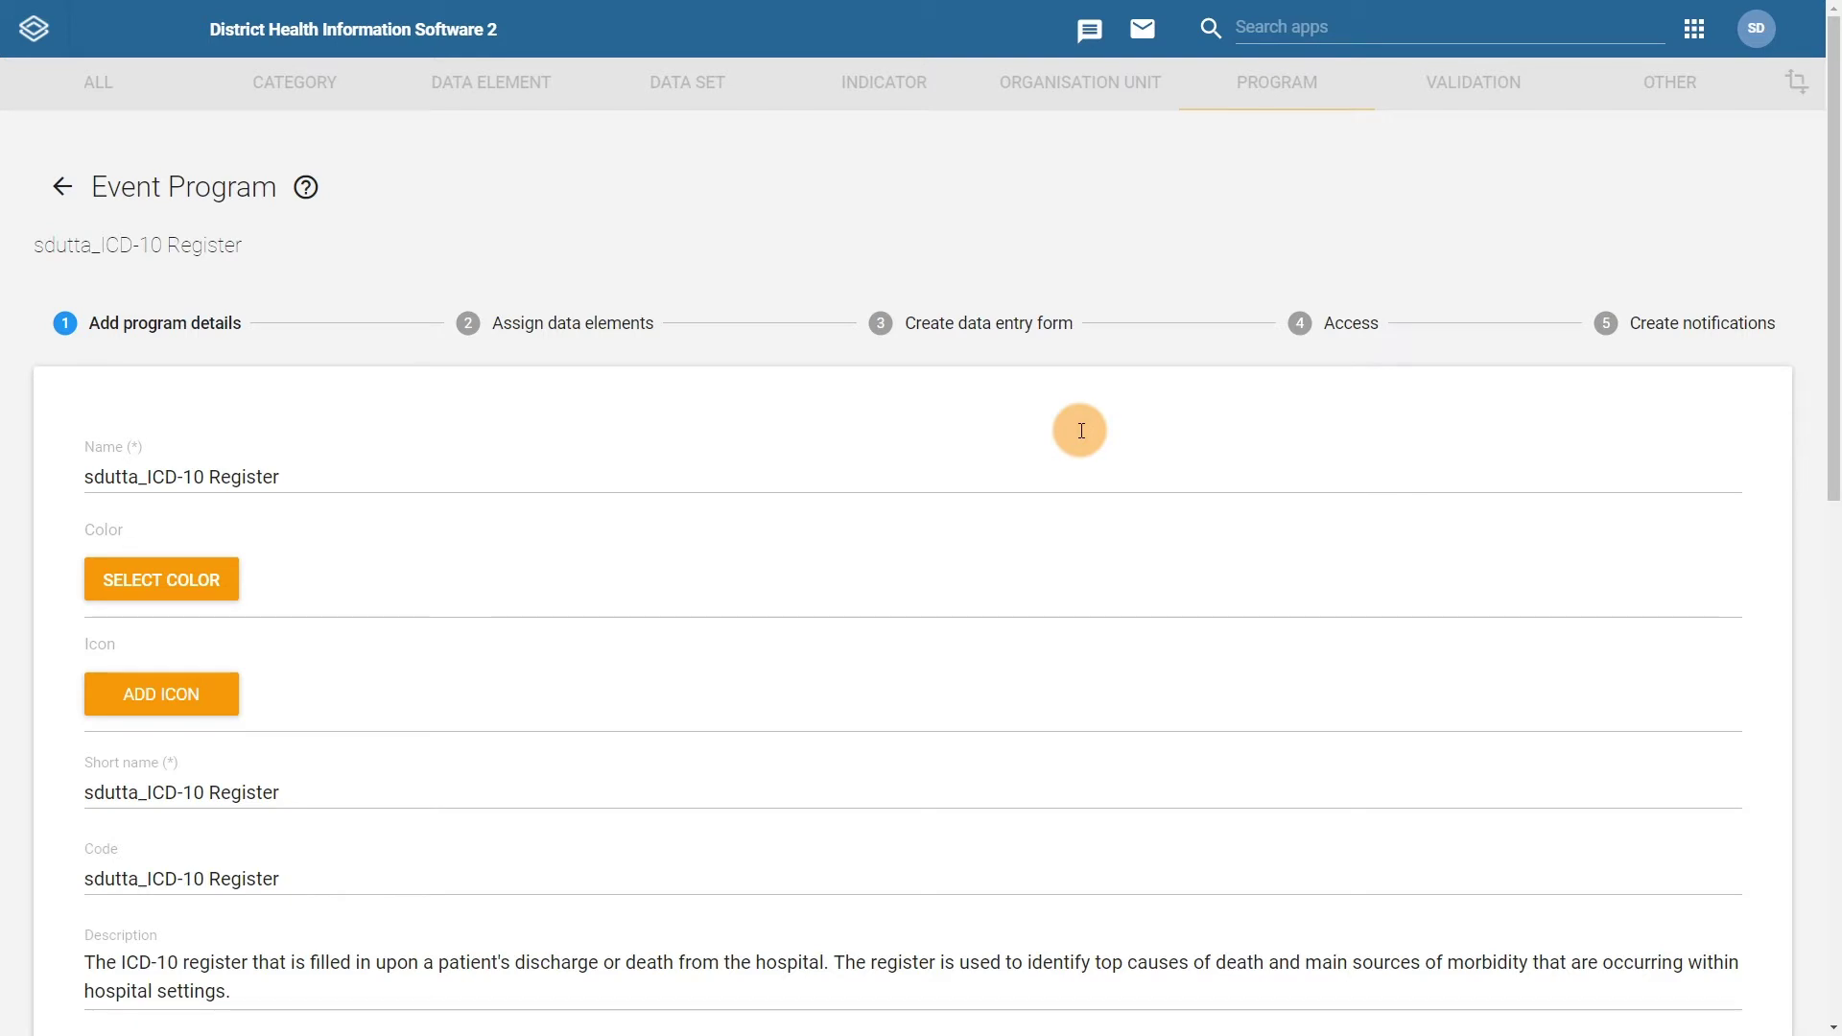
{"action": "left_click", "coordinate": [595, 348]}
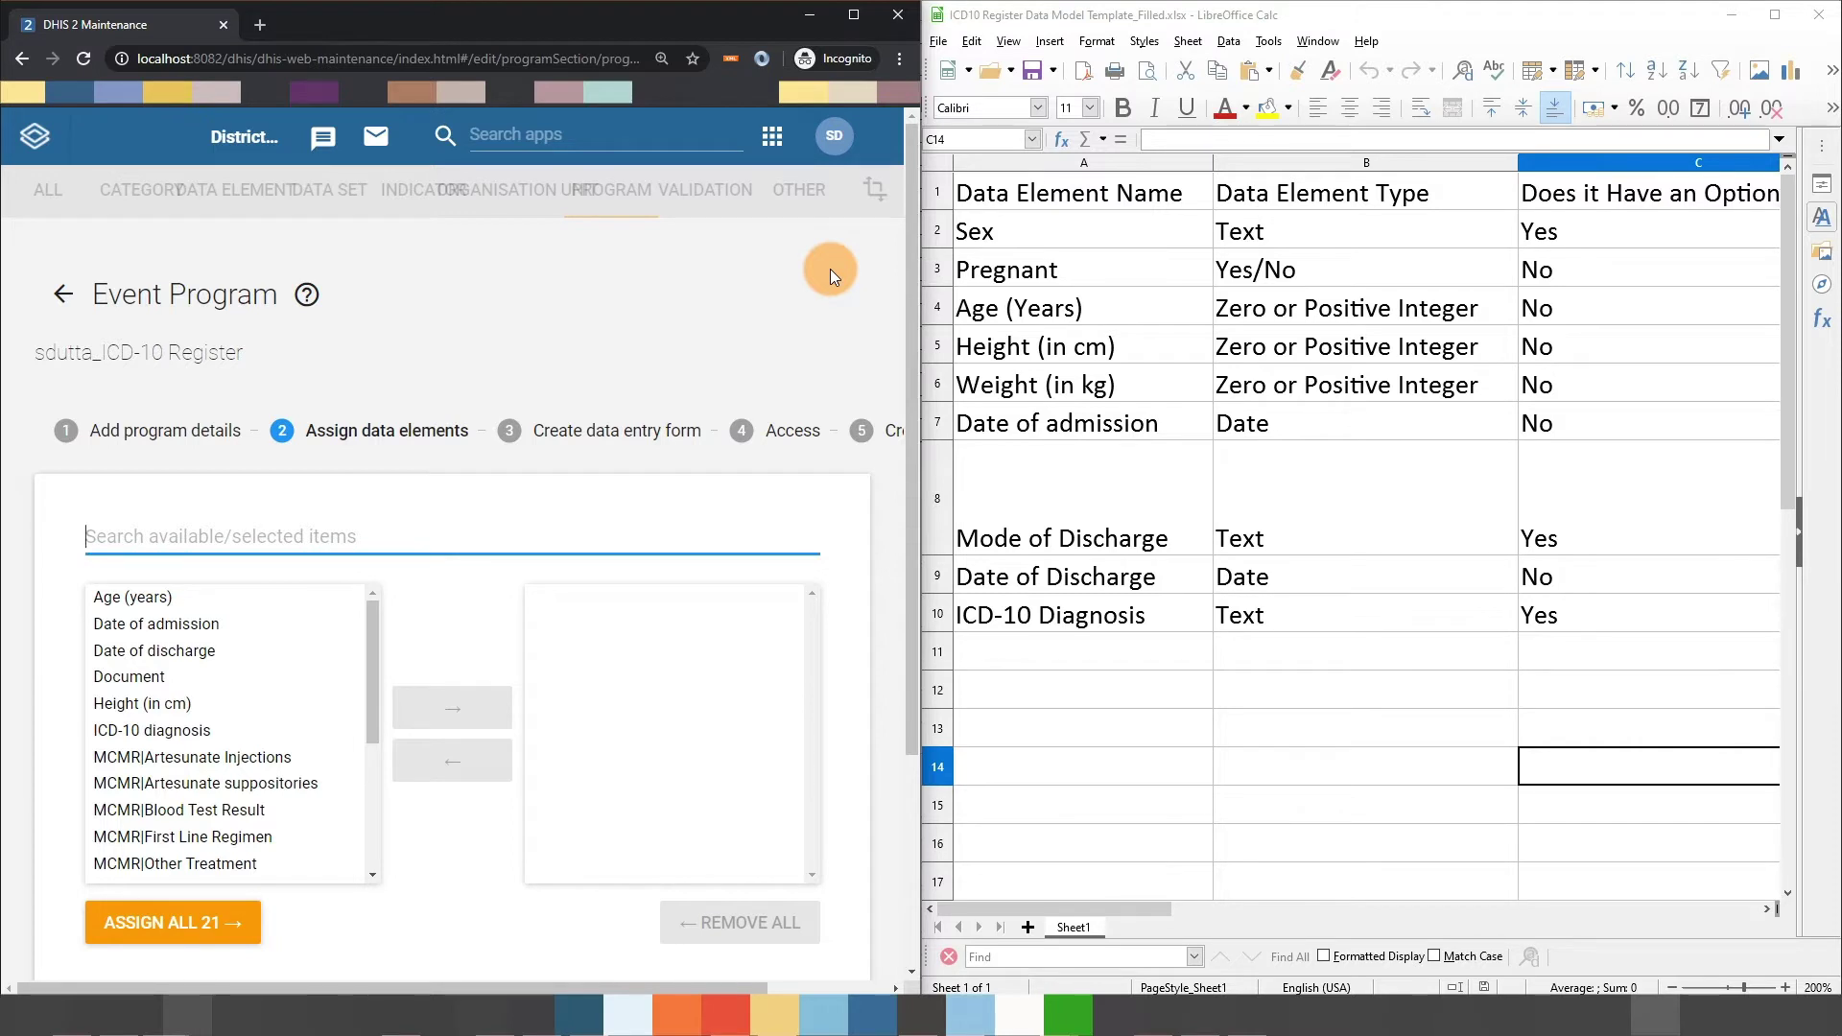
{"action": "type", "text": "sdutta"}
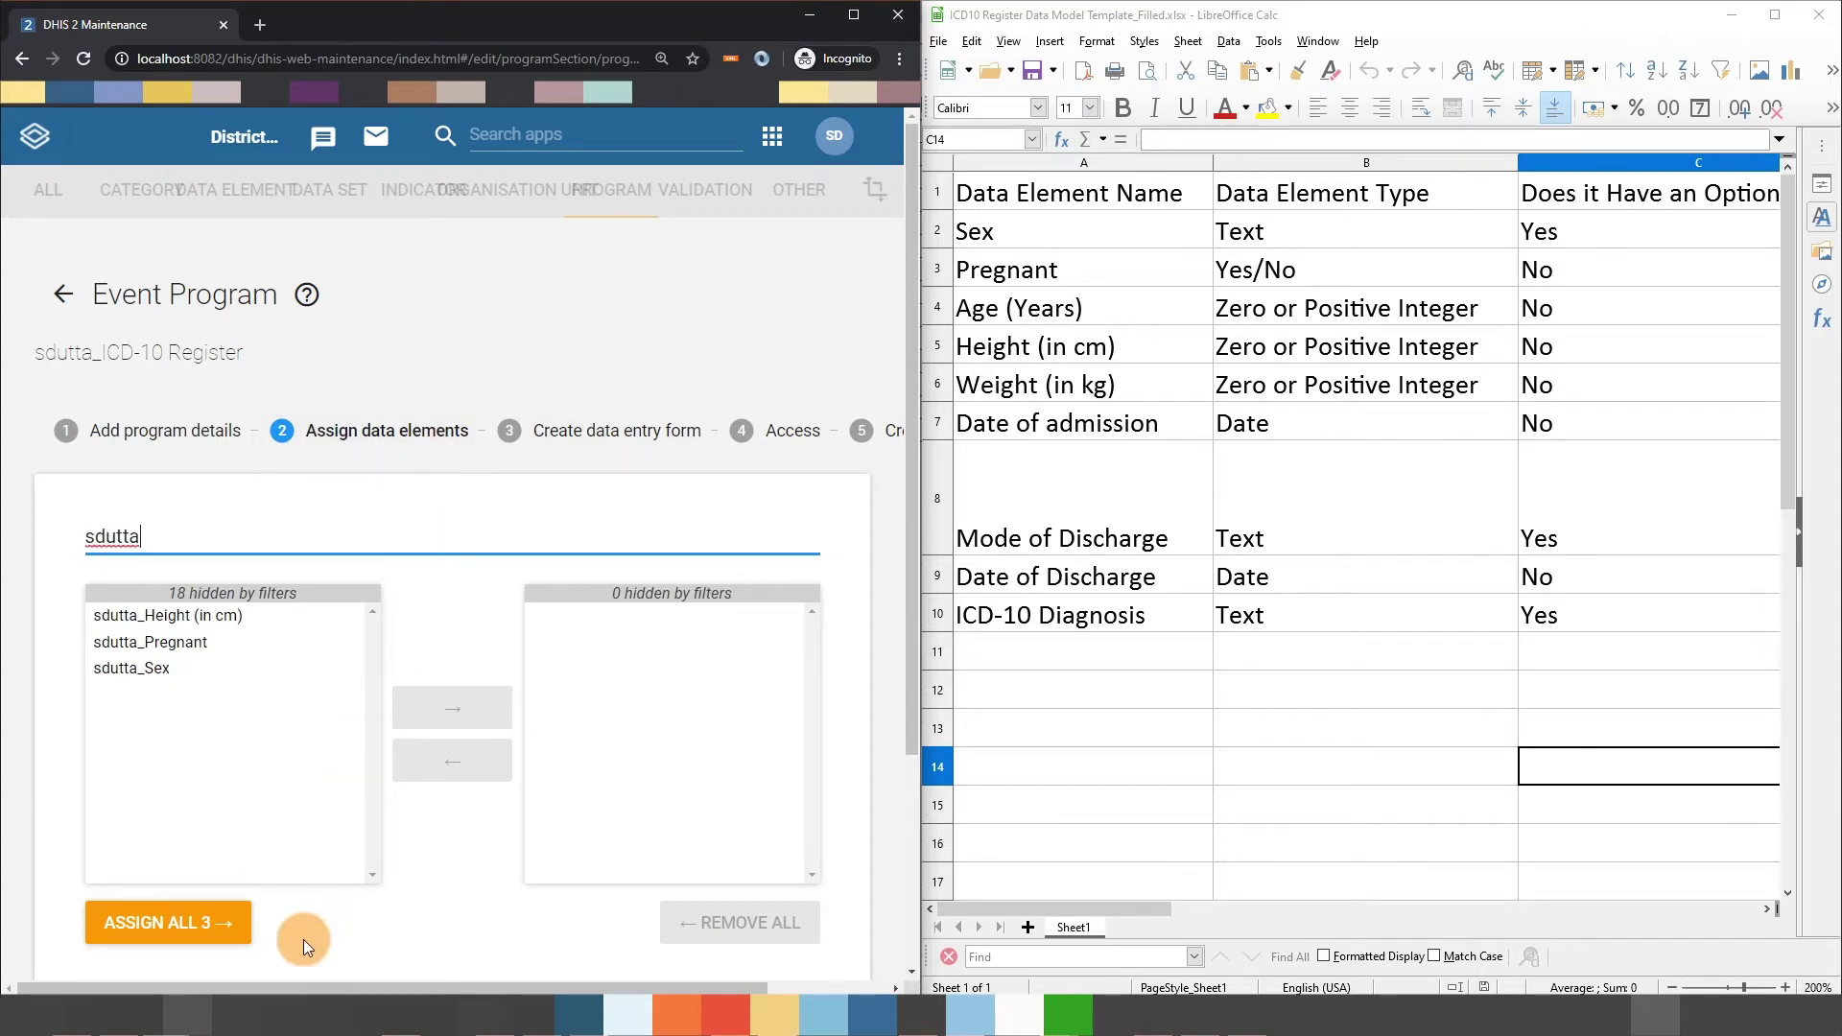
{"action": "left_click", "coordinate": [174, 927]}
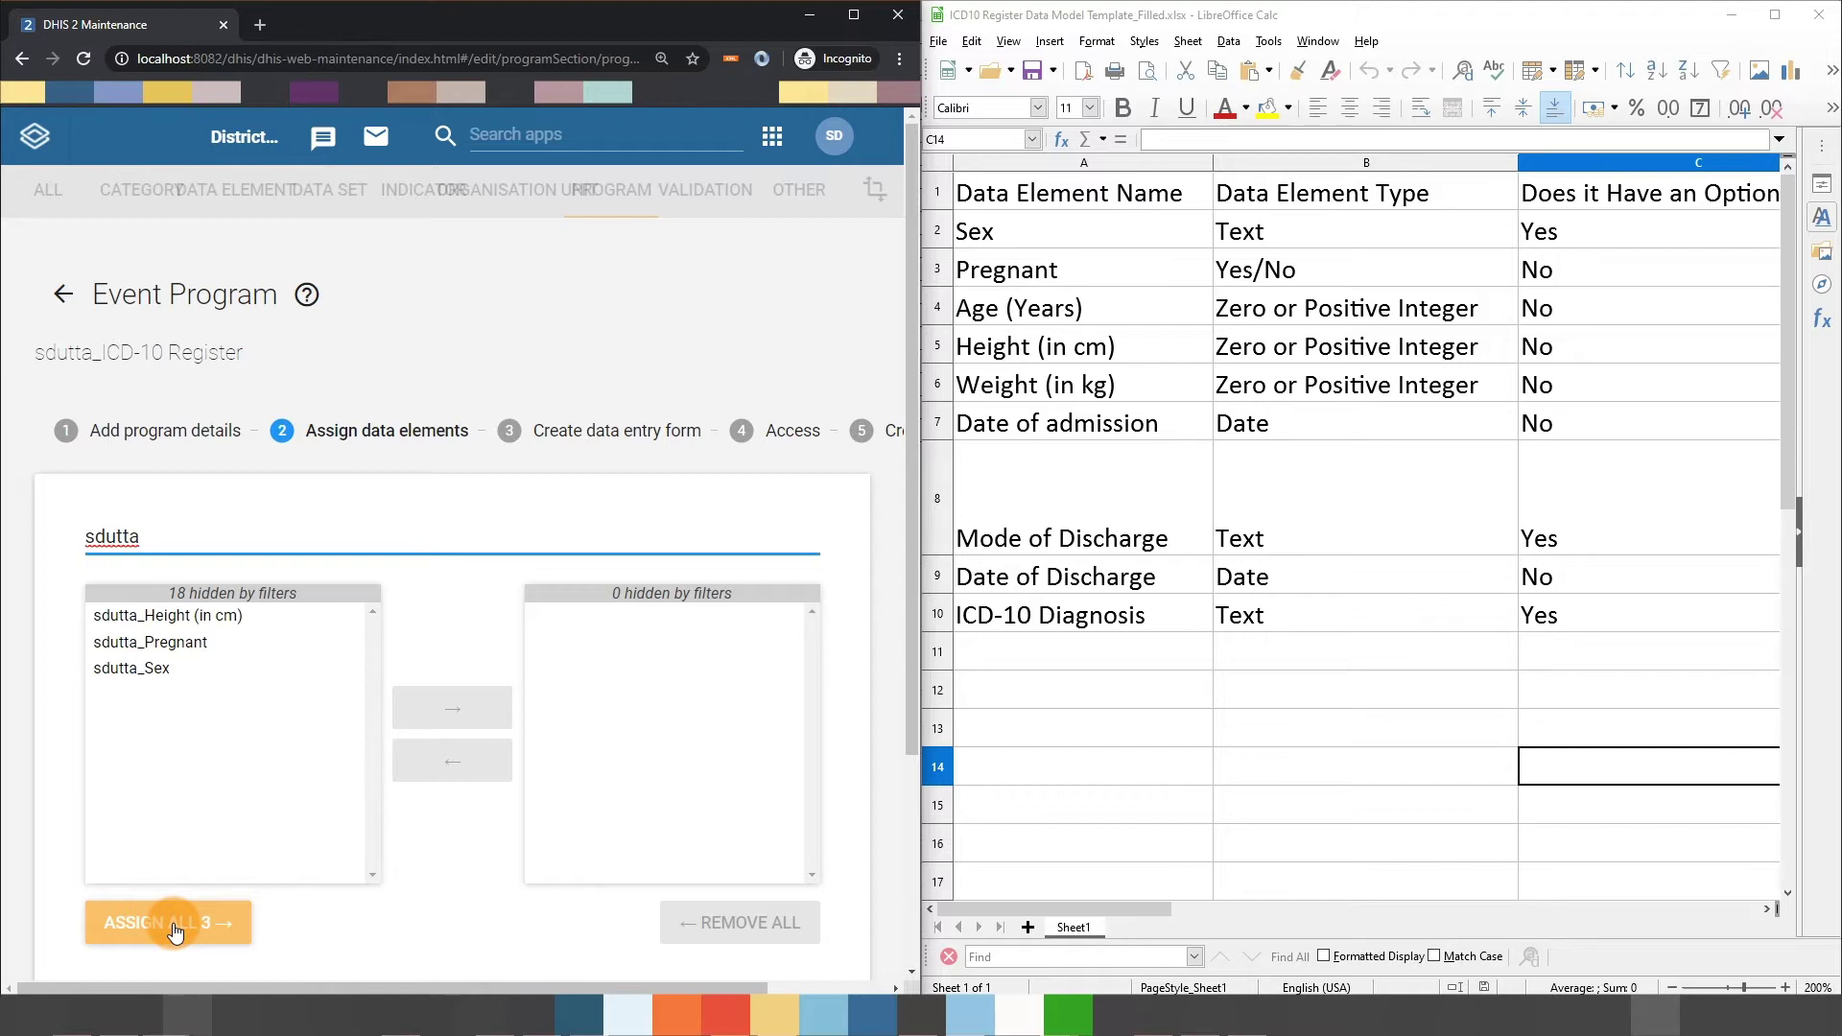
{"action": "left_click", "coordinate": [174, 928]}
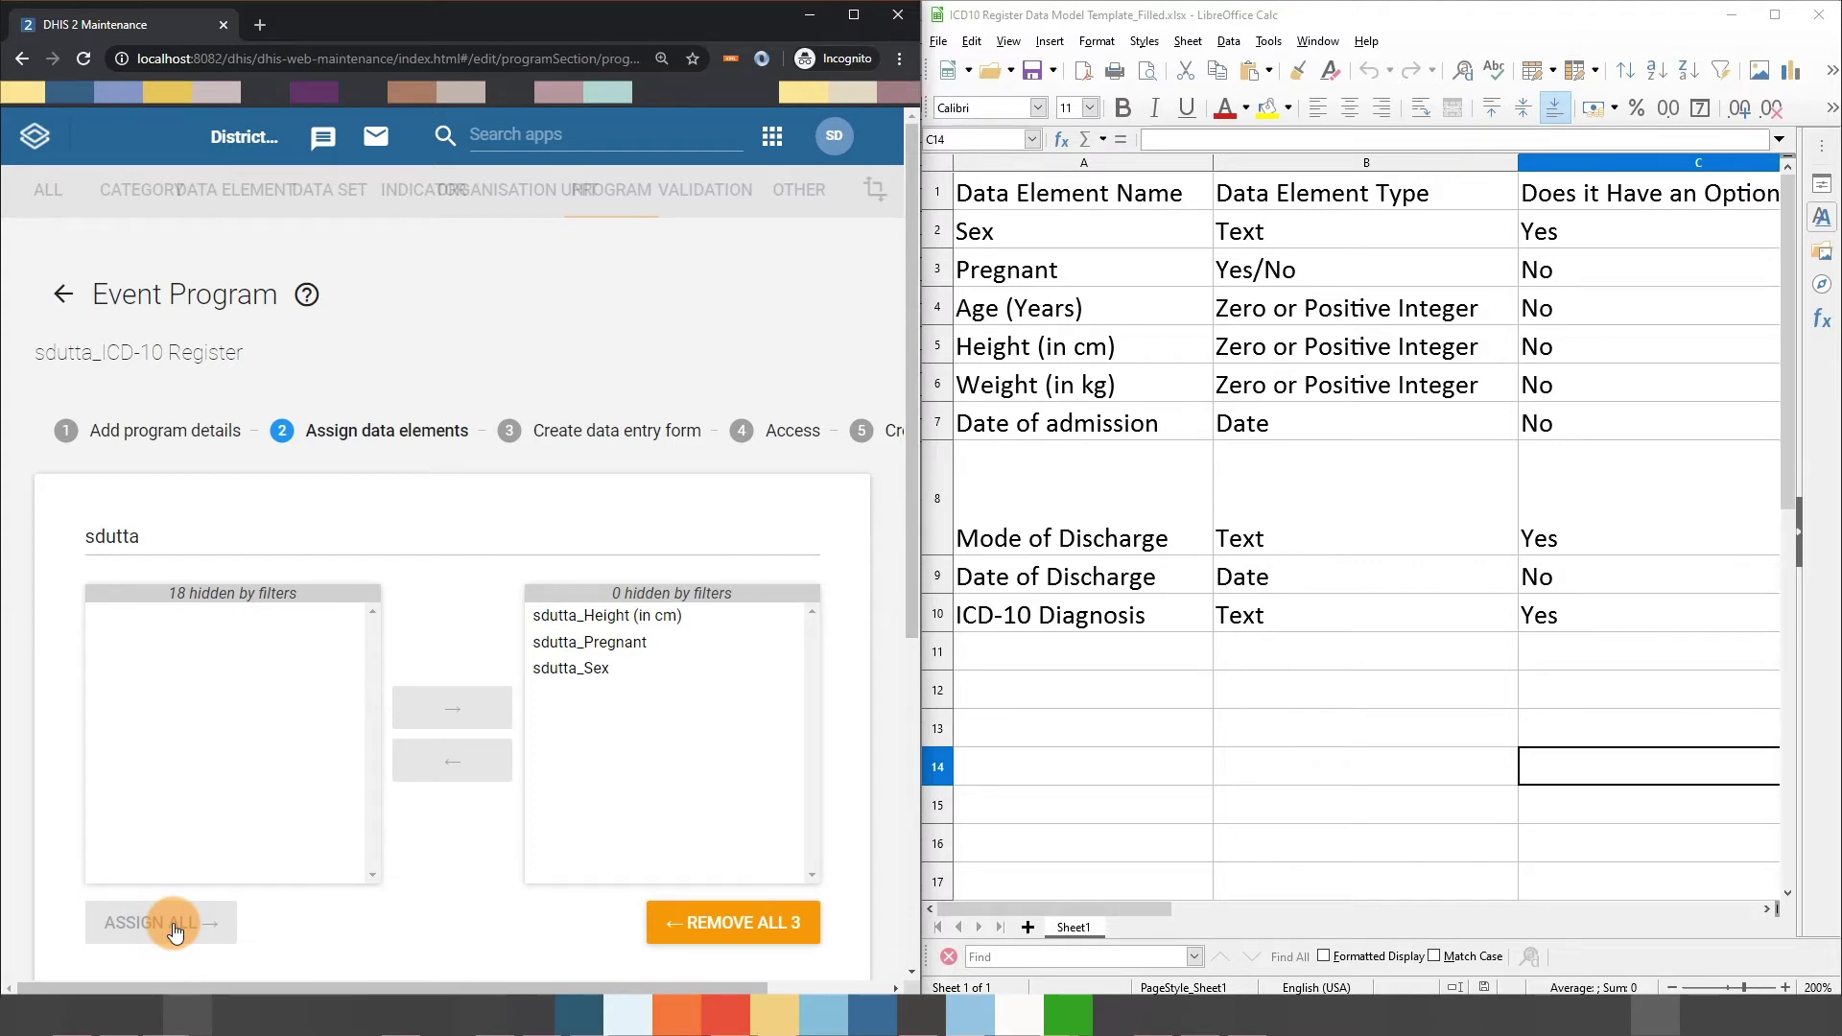
{"action": "left_click", "coordinate": [231, 540]}
Search and assign Age (years) and Weight (in kg)
{"action": "double_click", "coordinate": [231, 540]}
{"action": "type", "text": "age"}
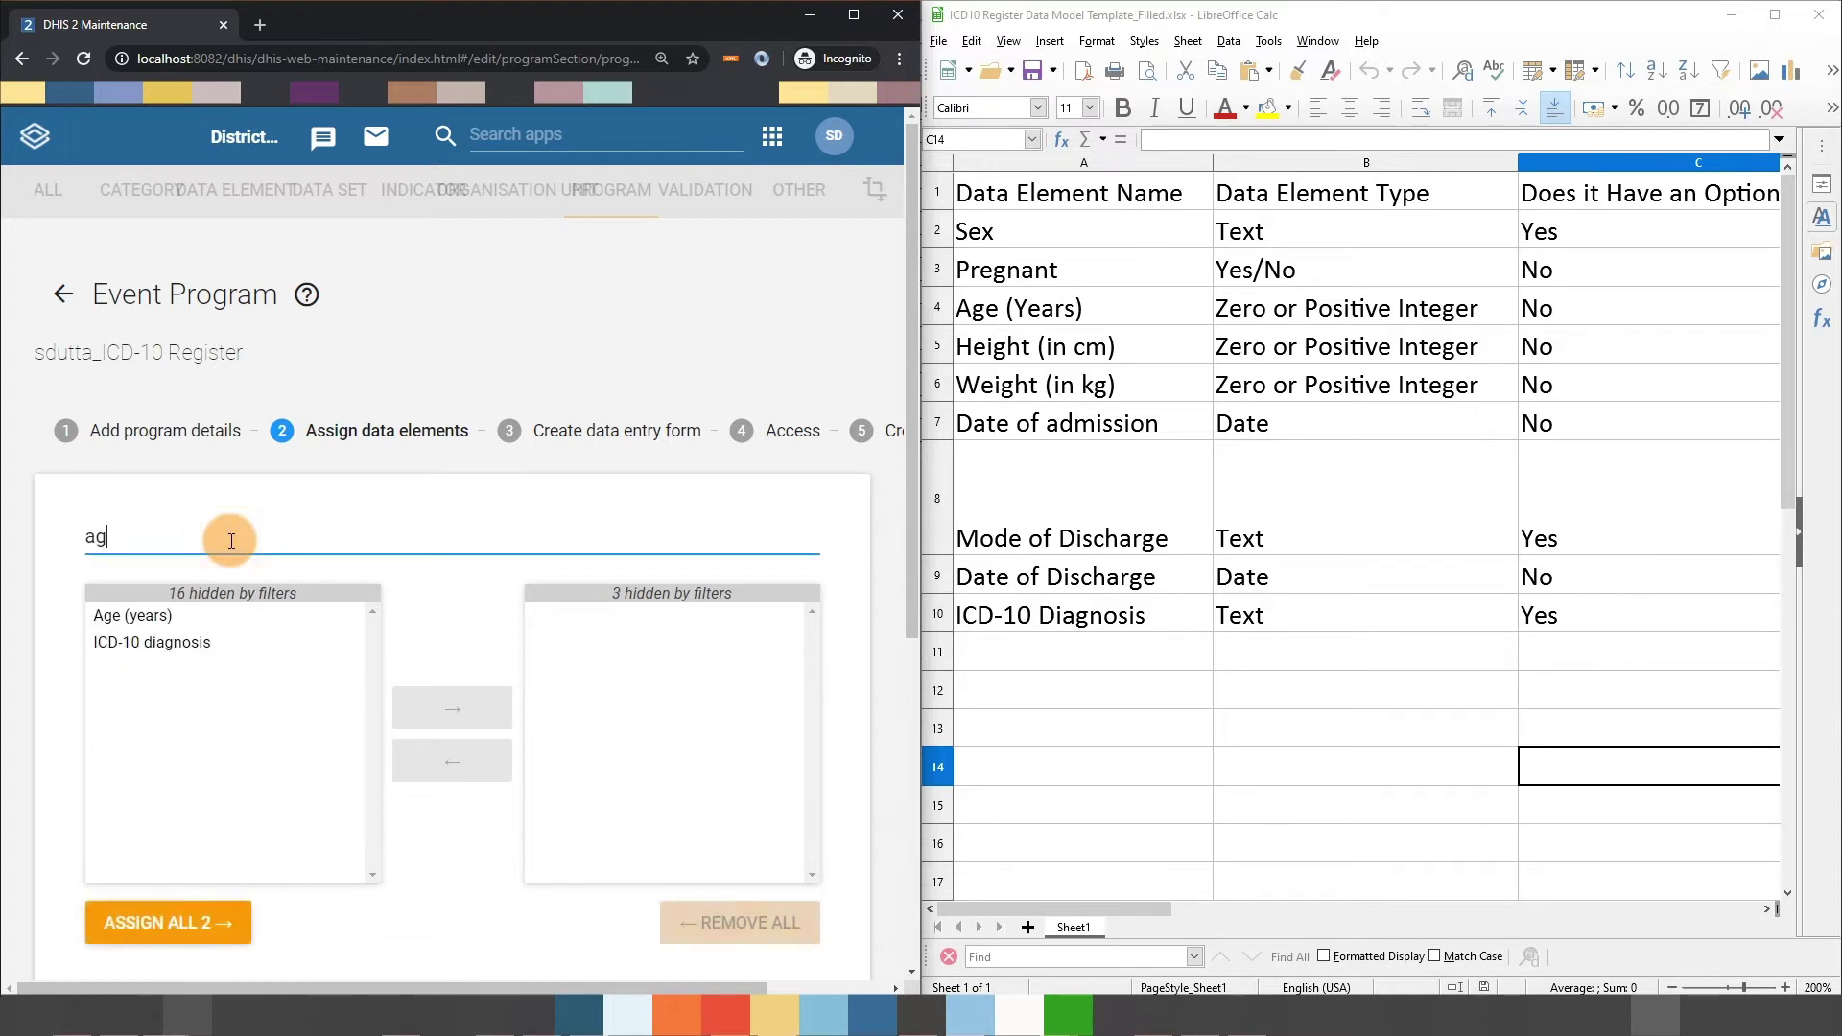
{"action": "double_click", "coordinate": [140, 618]}
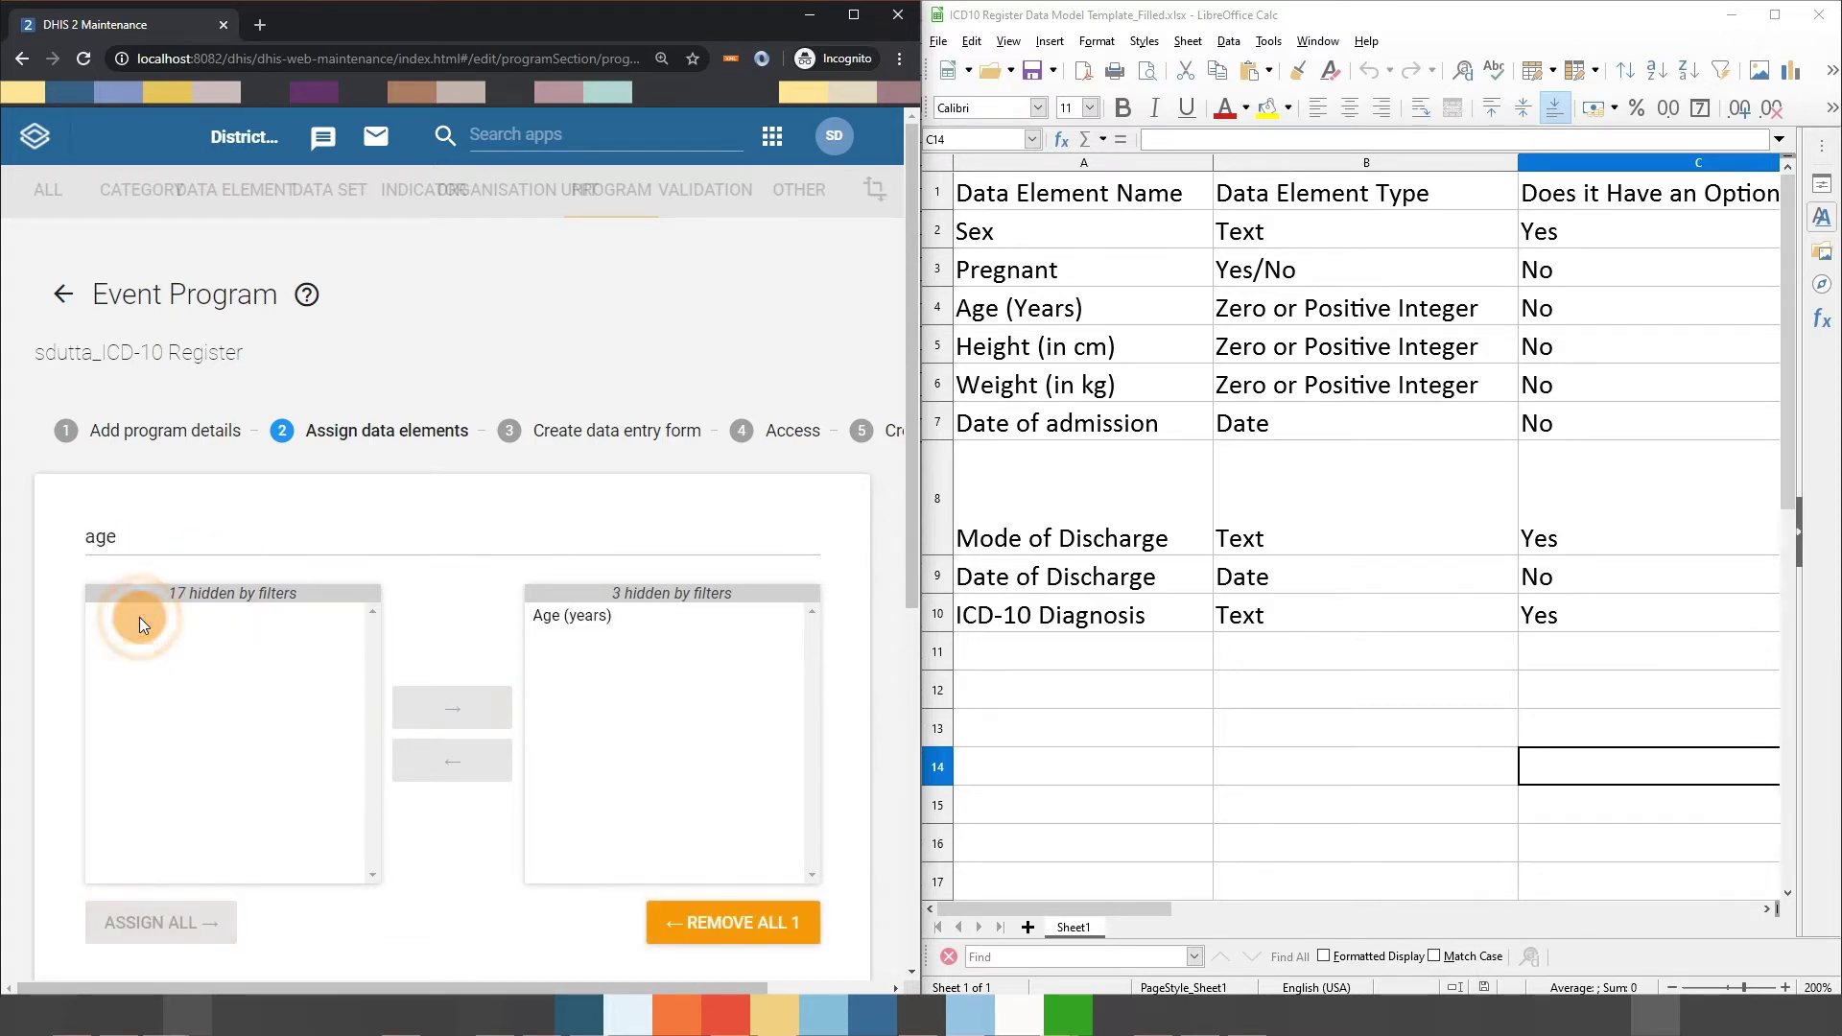
{"action": "left_click", "coordinate": [162, 531]}
{"action": "double_click", "coordinate": [163, 530]}
{"action": "type", "text": "we"}
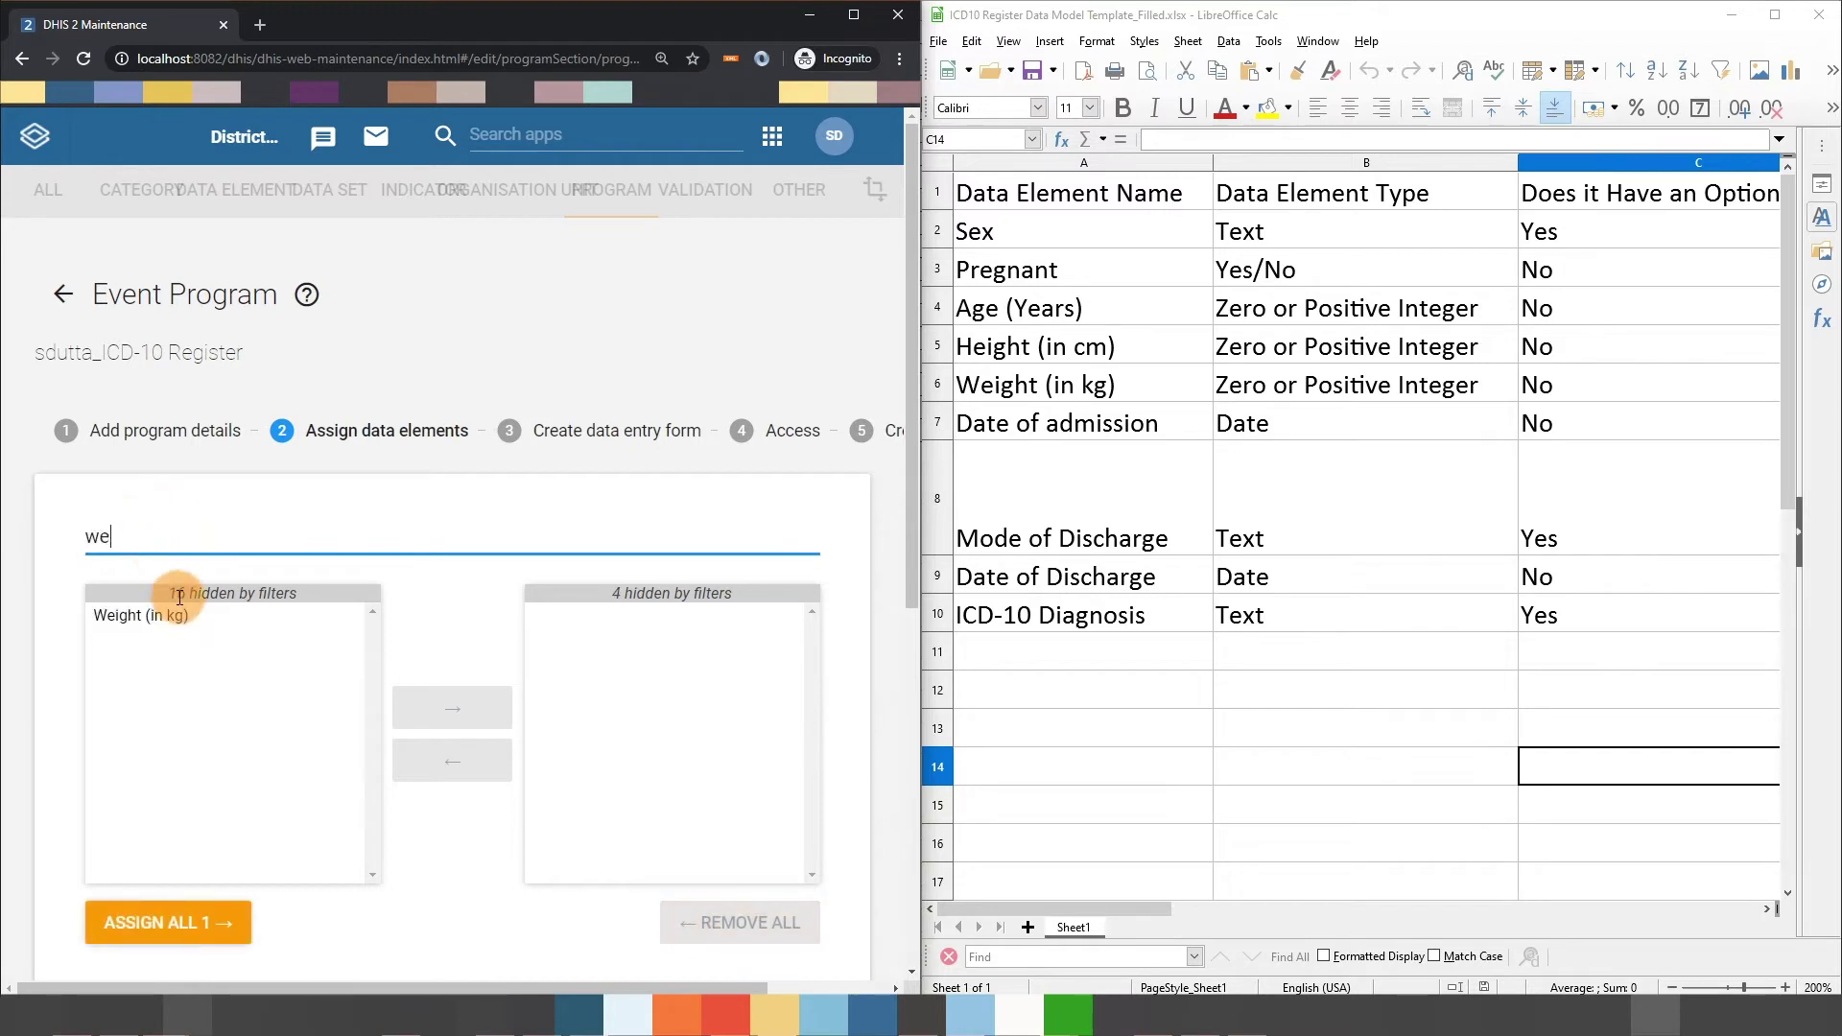
{"action": "double_click", "coordinate": [174, 623]}
Assign Date of admission, Date of discharge and Mode of discharge
{"action": "left_click", "coordinate": [176, 553]}
{"action": "double_click", "coordinate": [177, 537]}
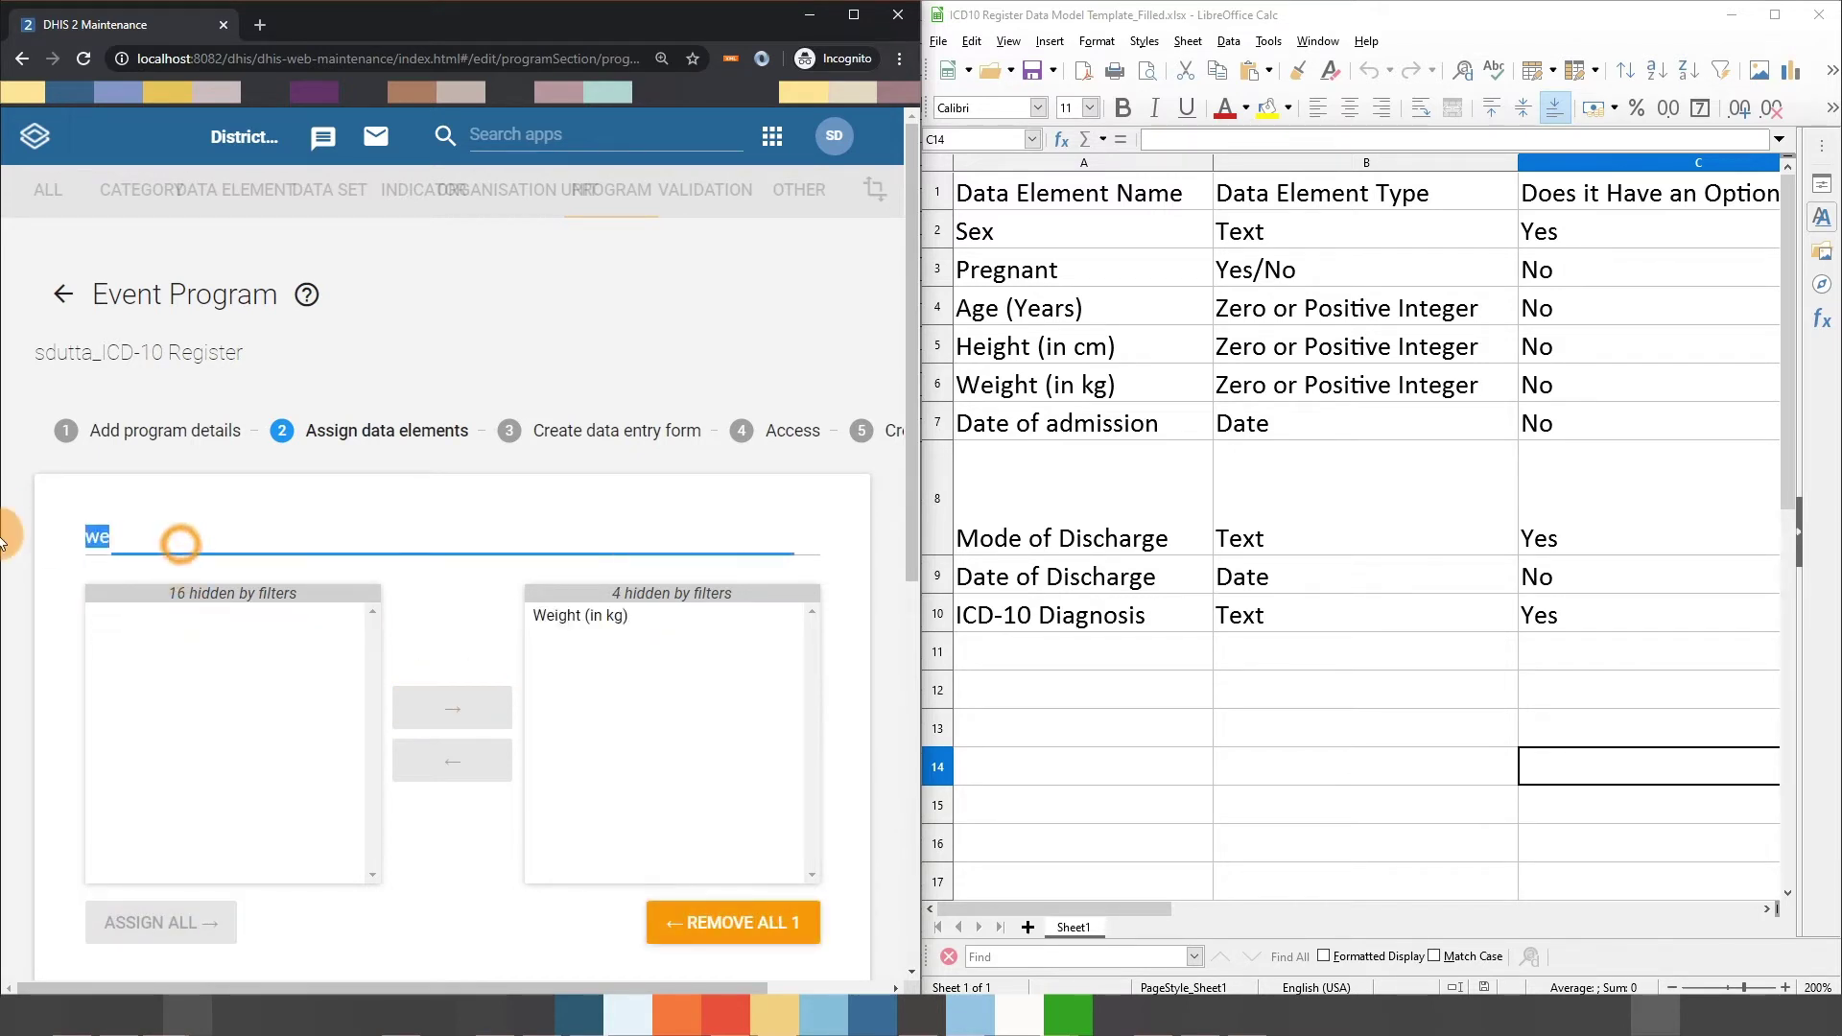
{"action": "type", "text": "da"}
{"action": "left_click", "coordinate": [154, 921]}
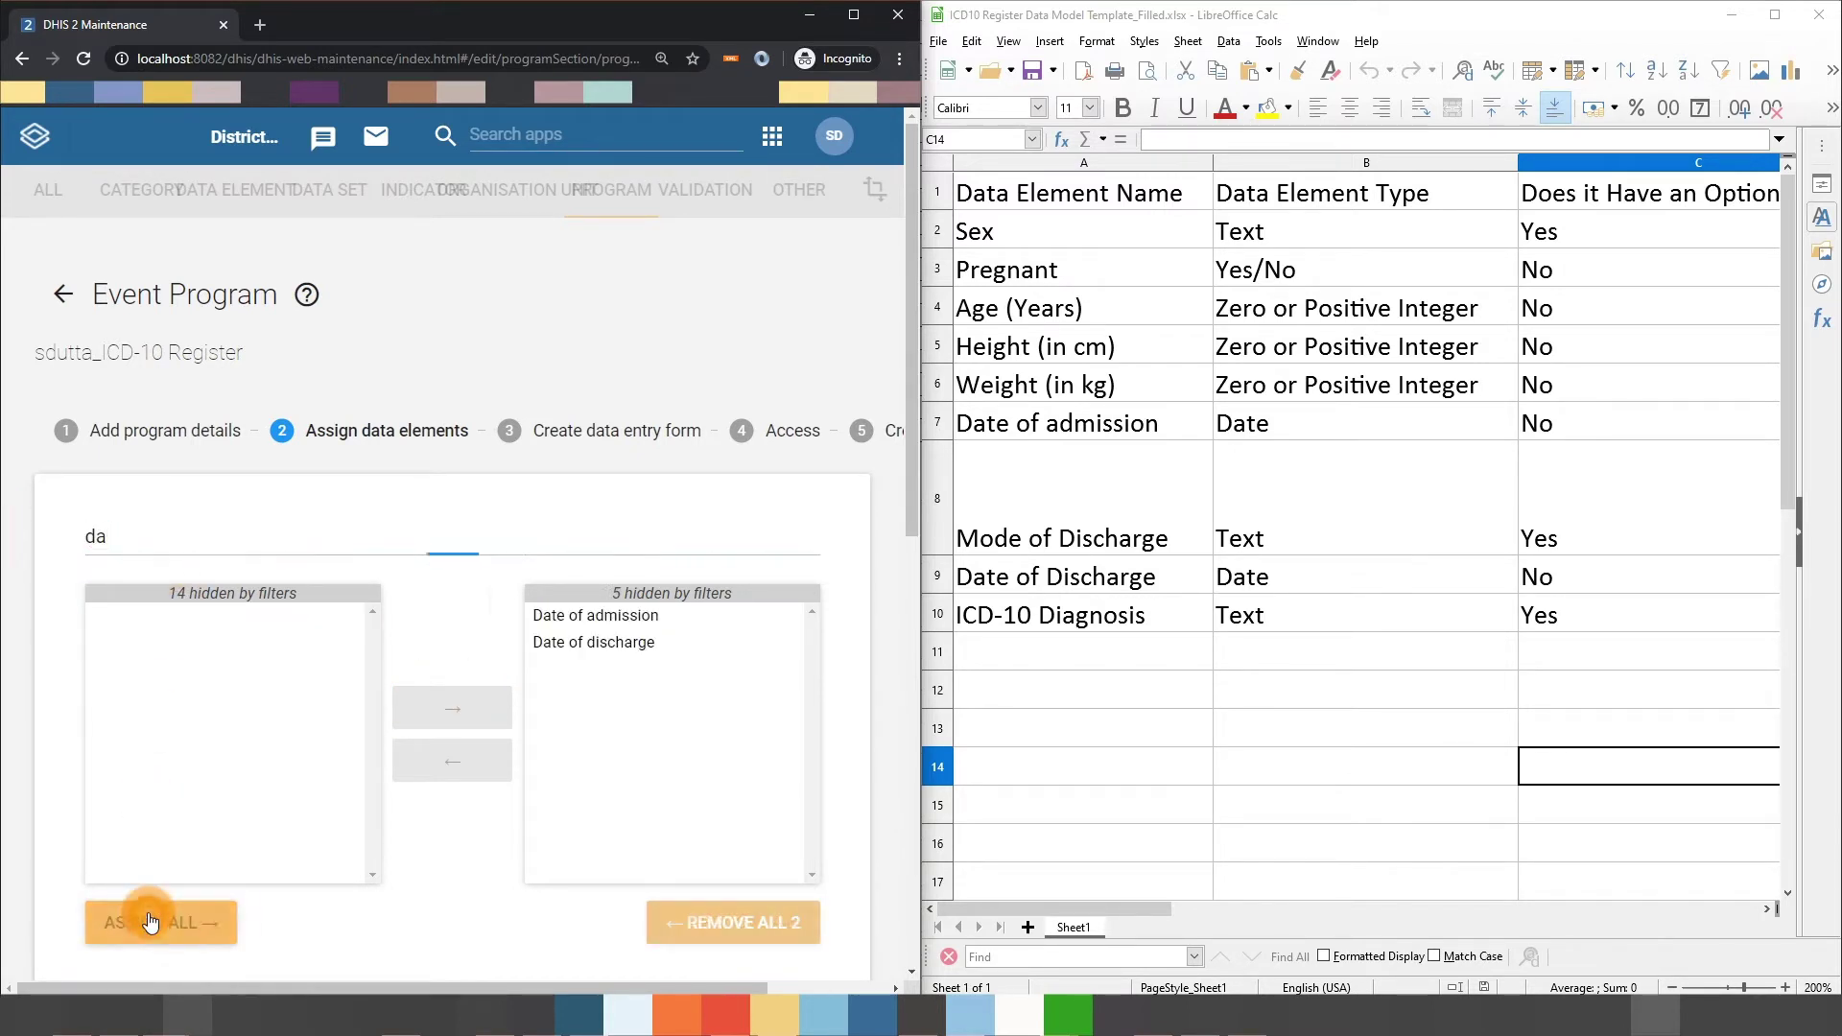
{"action": "double_click", "coordinate": [227, 527]}
{"action": "type", "text": "mode"}
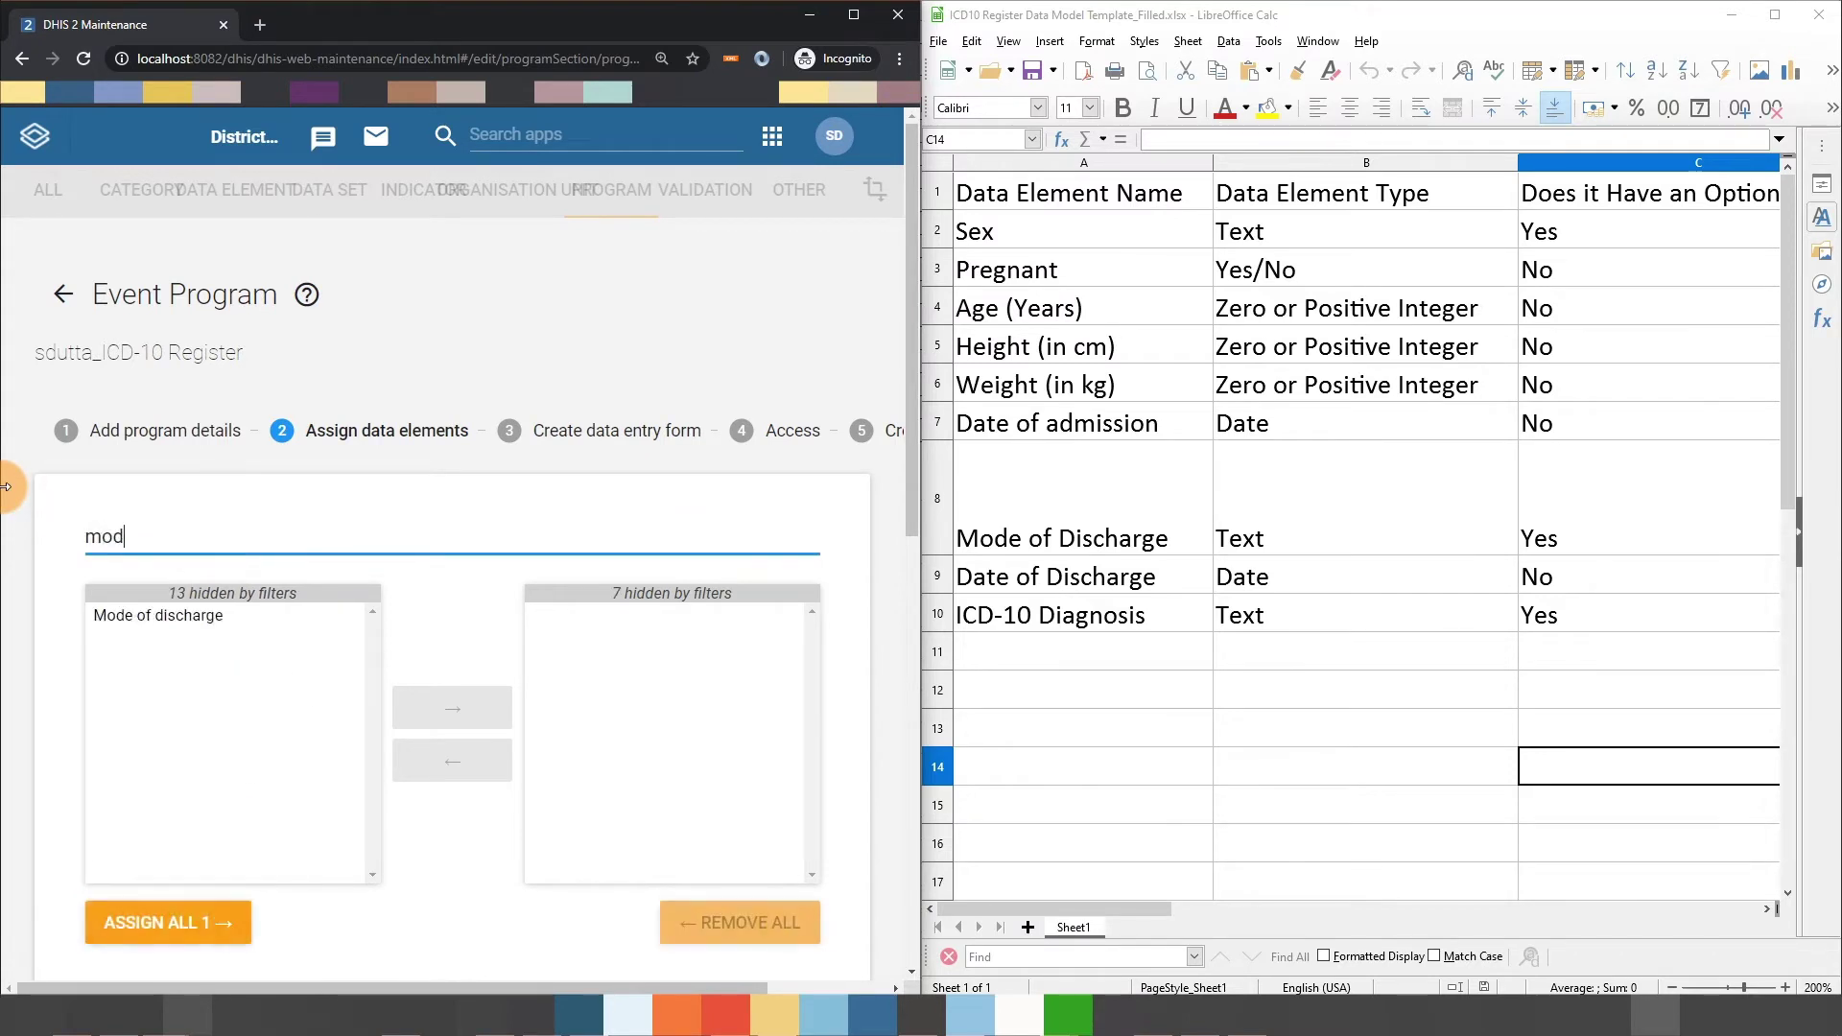
{"action": "double_click", "coordinate": [117, 620]}
Change the filter to 'date', then 'icd' to locate ICD-10 diagnosis
{"action": "double_click", "coordinate": [134, 535]}
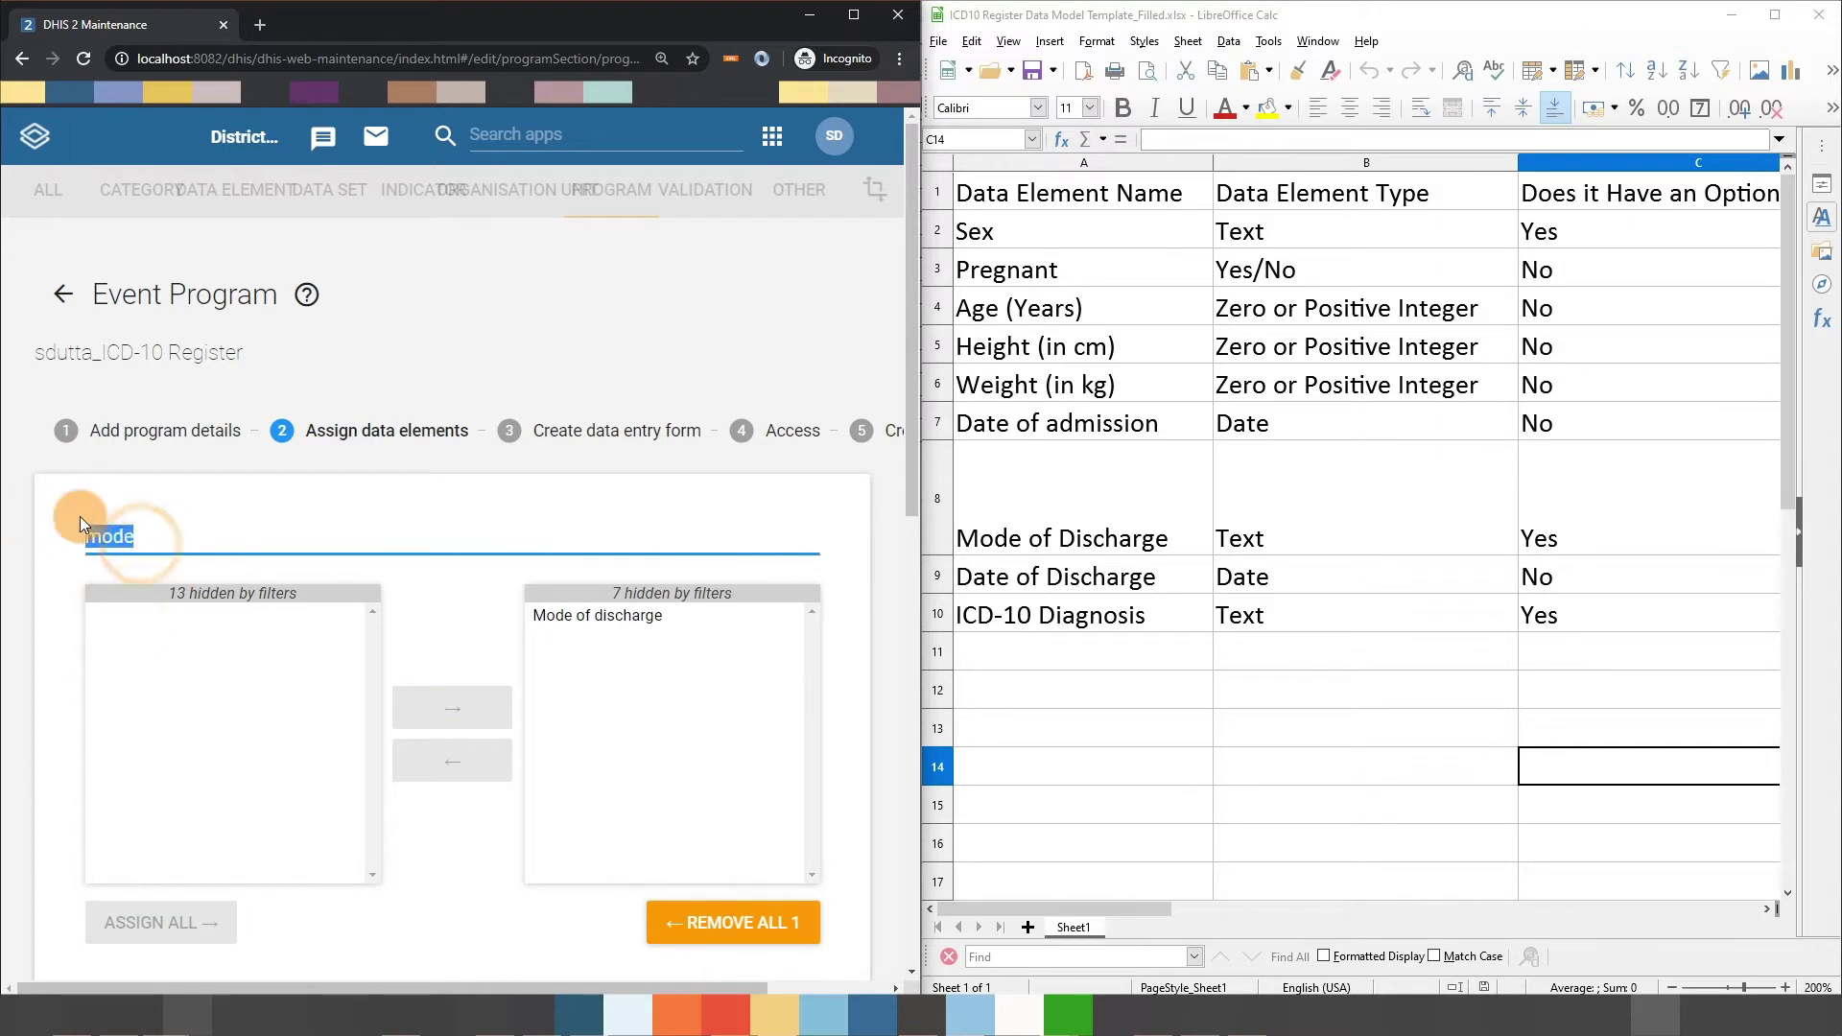
{"action": "type", "text": "date"}
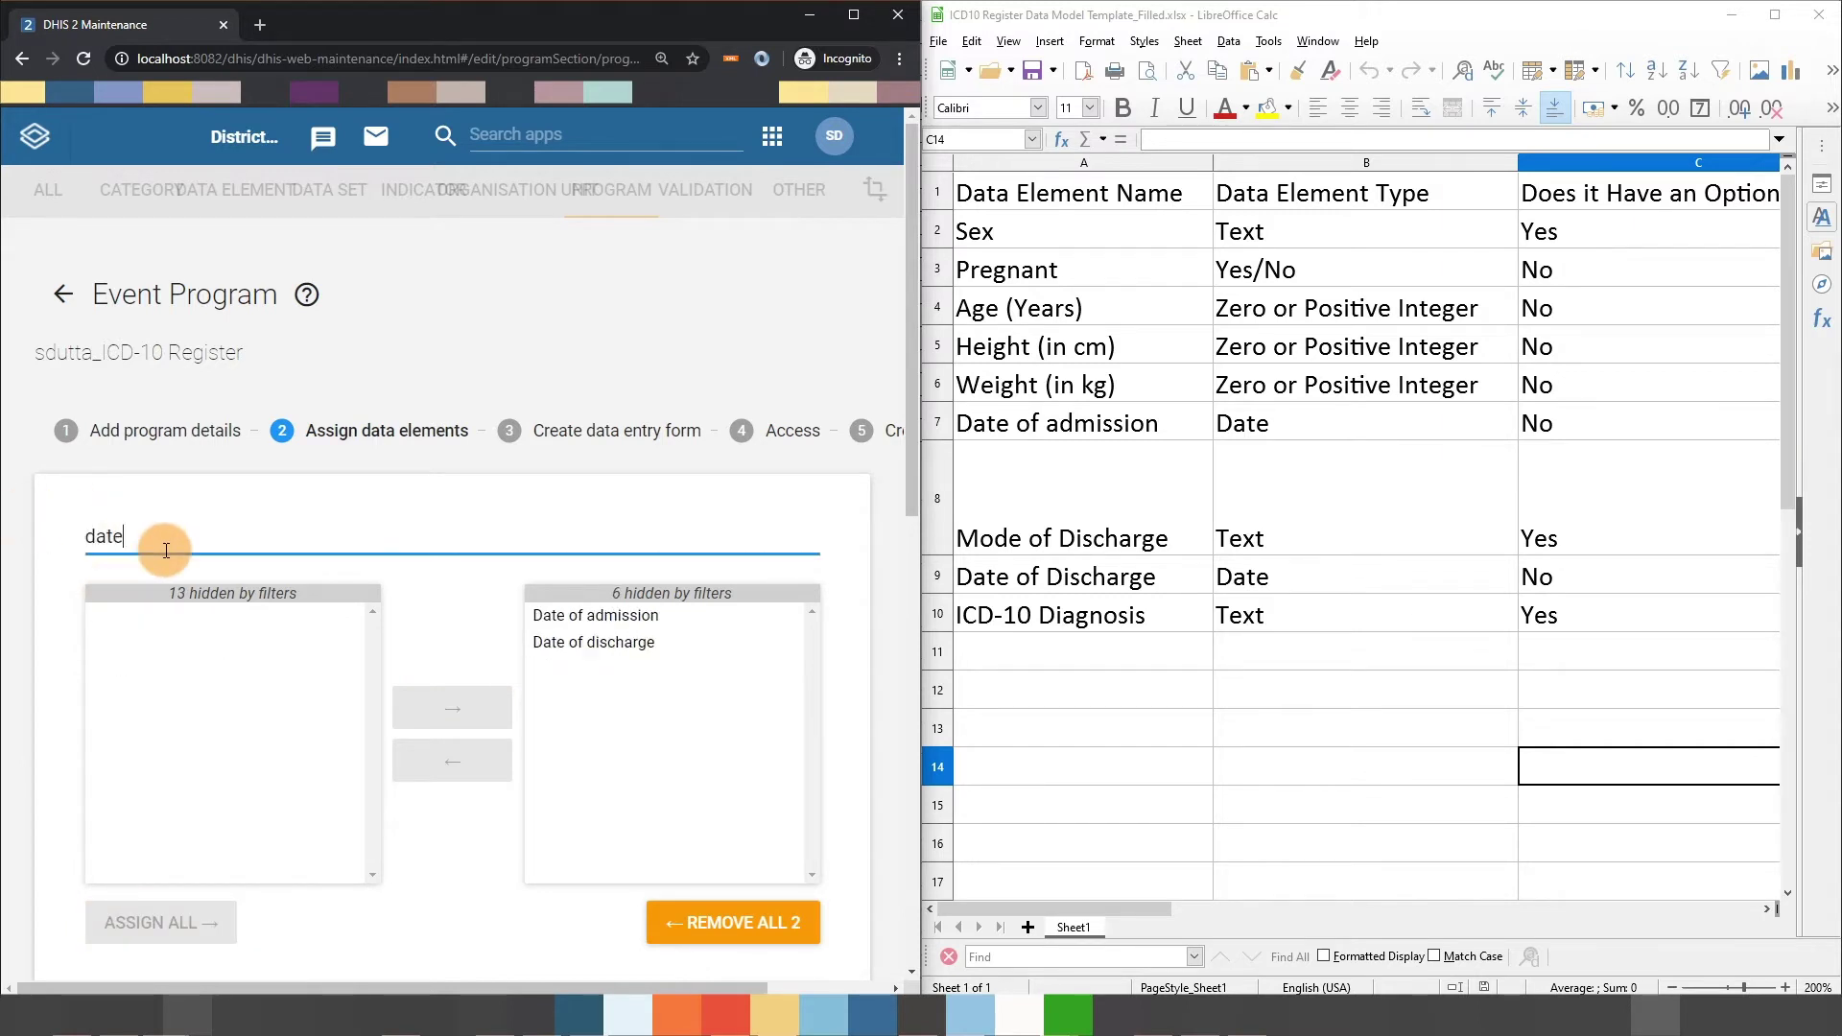
{"action": "double_click", "coordinate": [166, 549]}
{"action": "type", "text": "icd"}
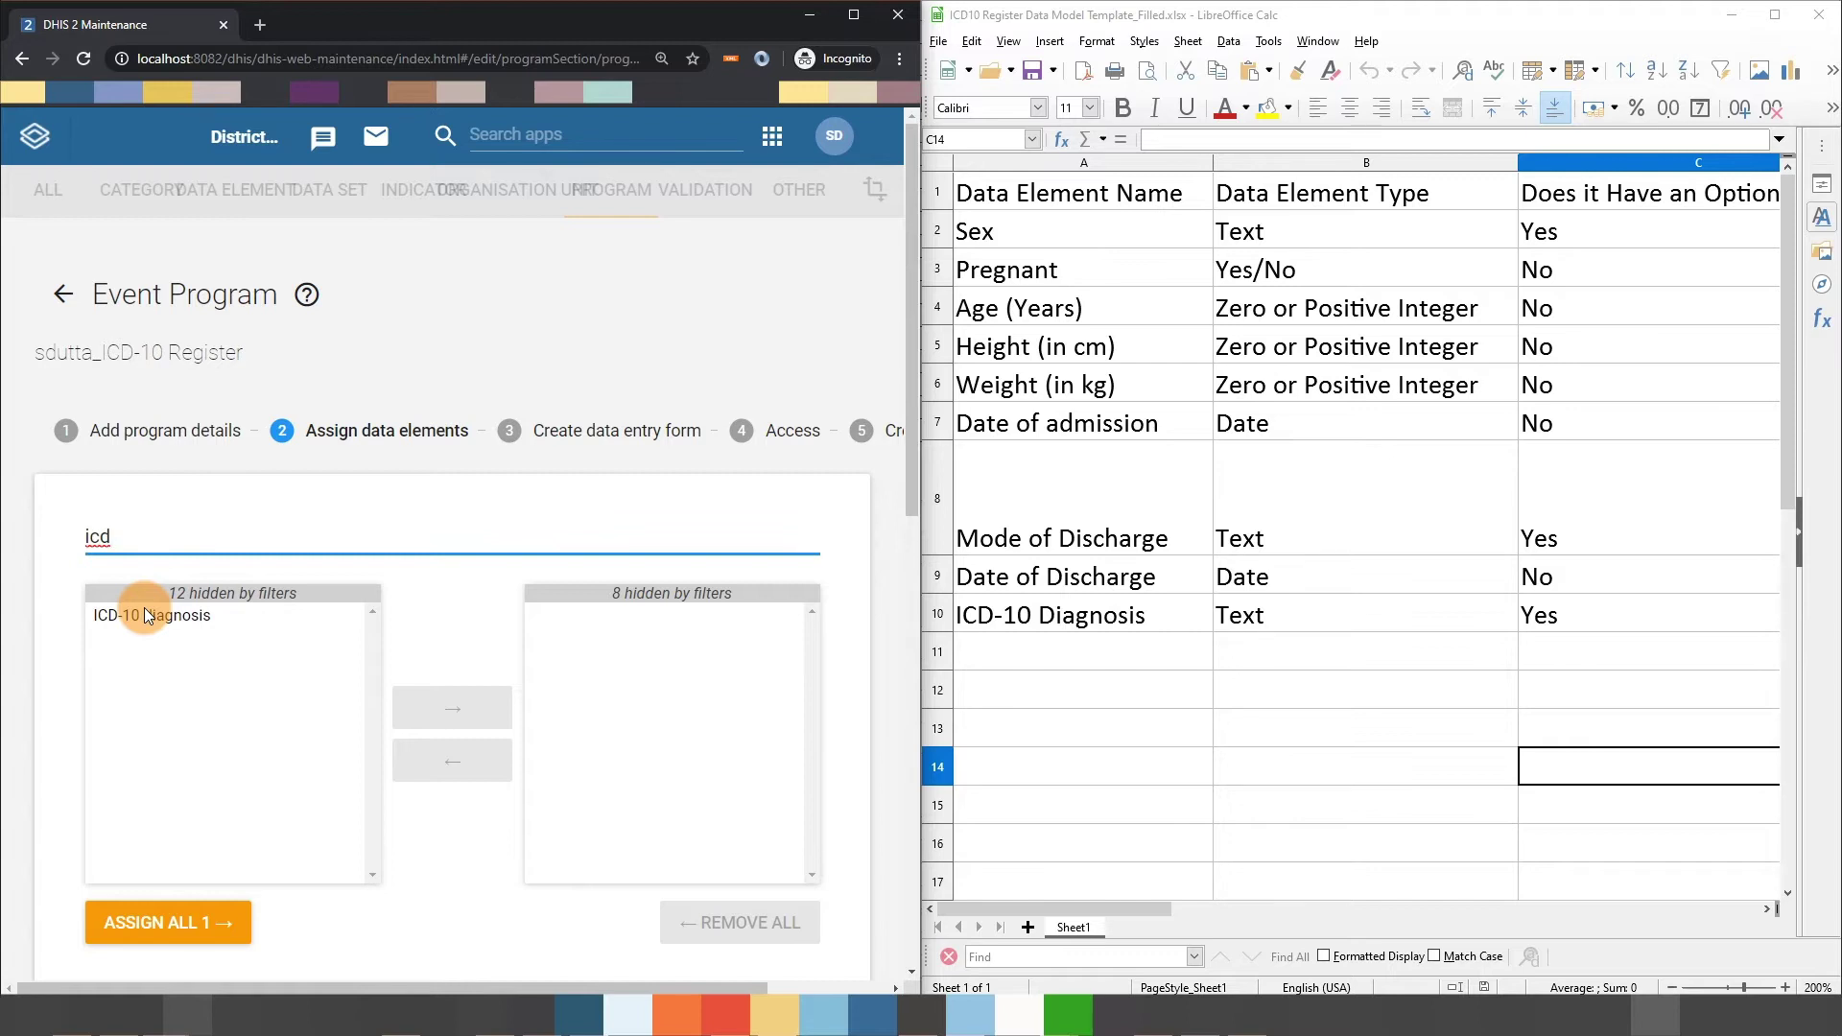
Move ICD-10 diagnosis to the assigned list, then clear the search filter
{"action": "left_click", "coordinate": [147, 615]}
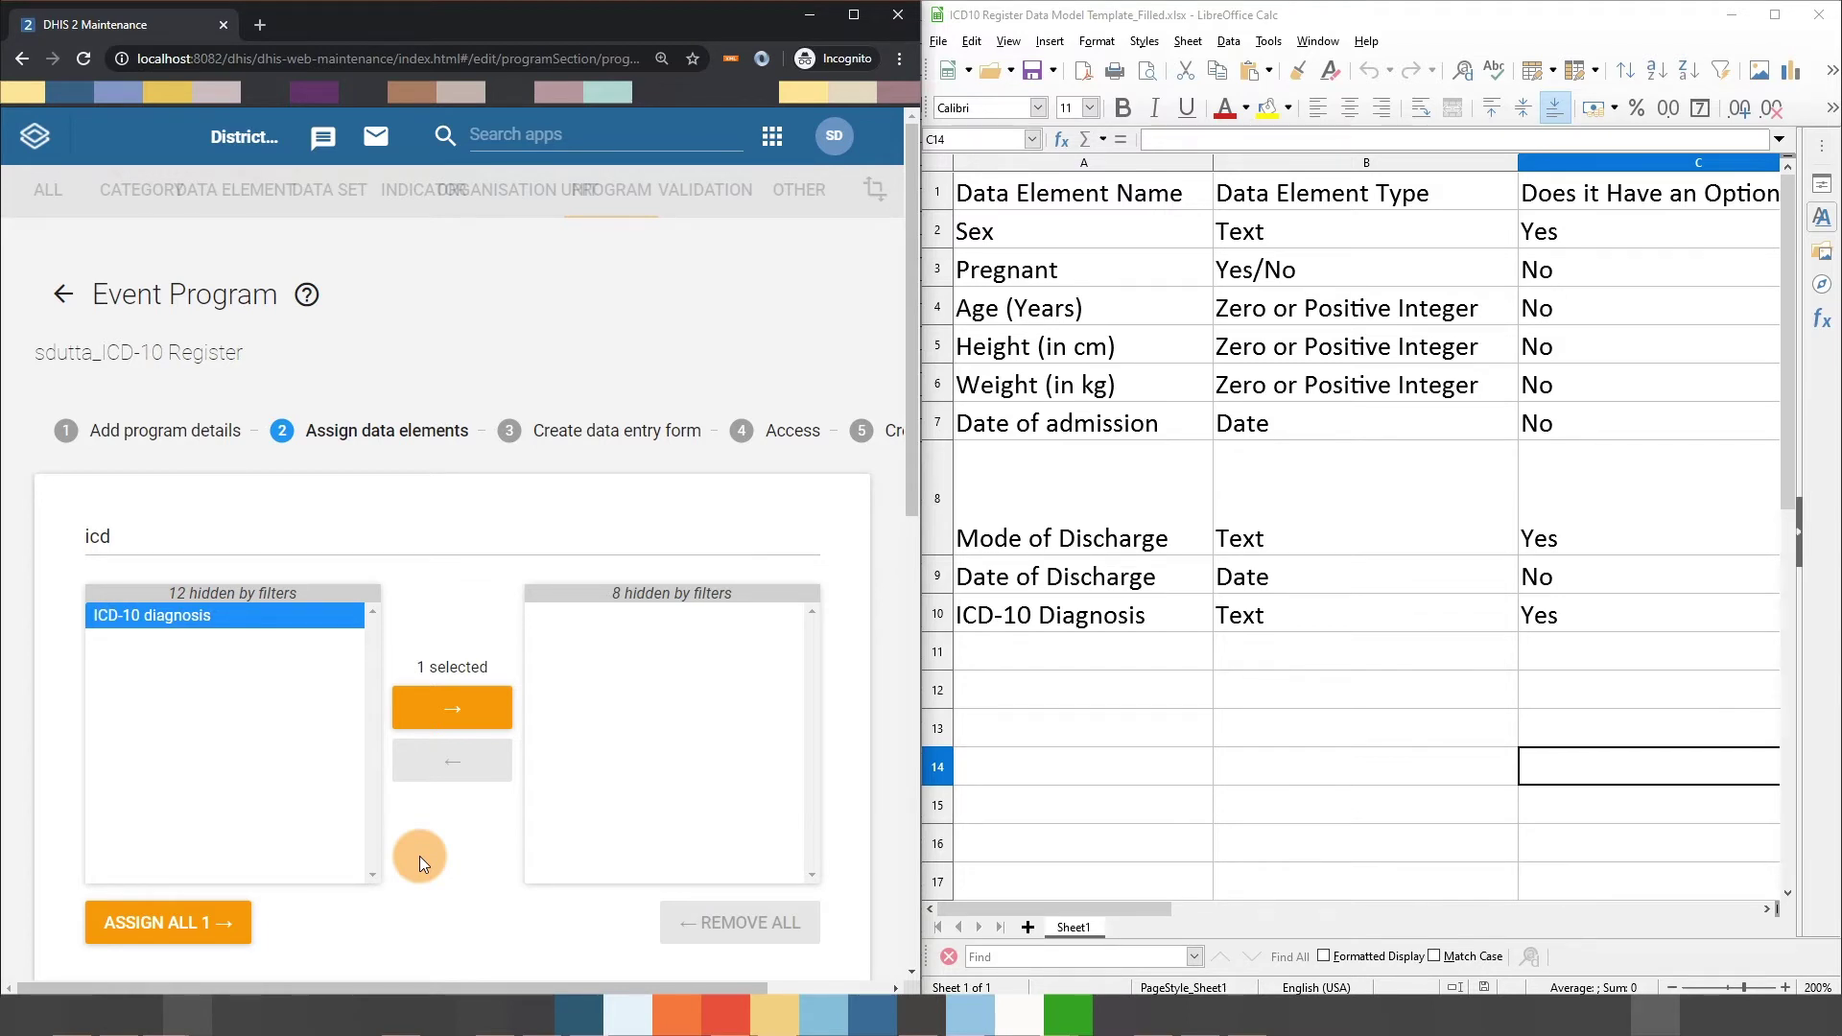
{"action": "left_click", "coordinate": [462, 708]}
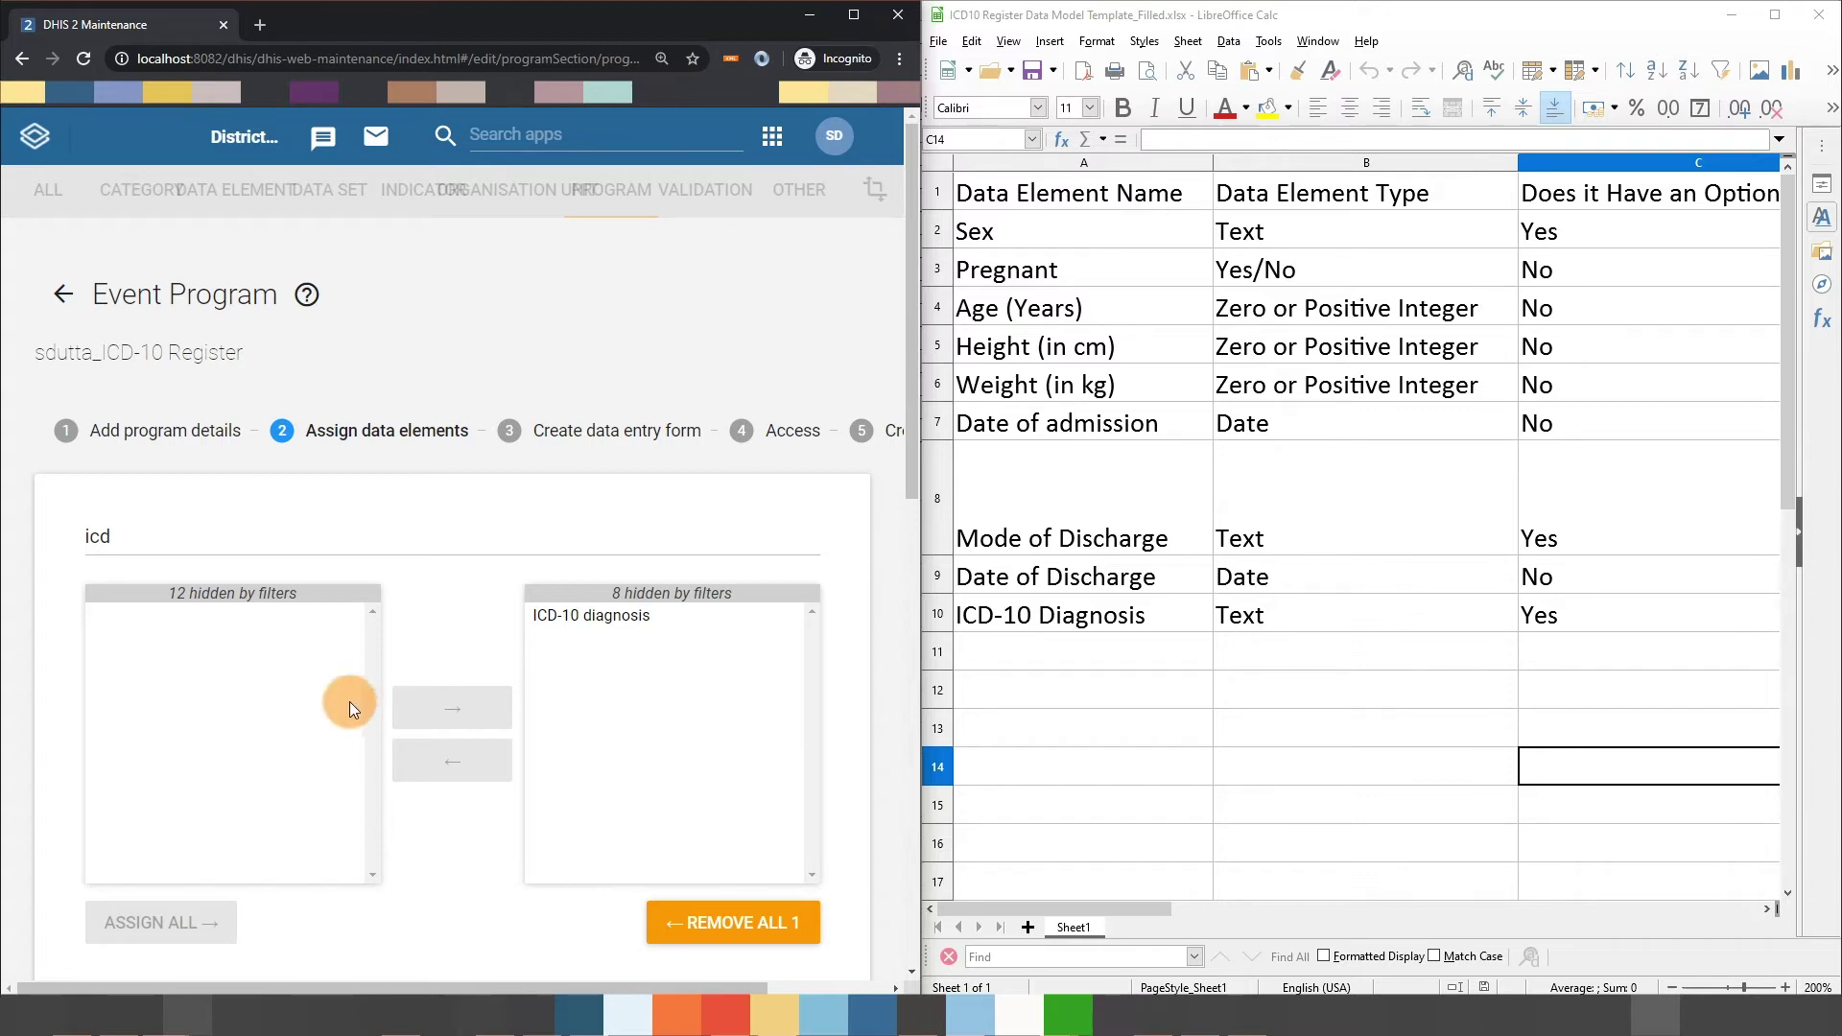
{"action": "double_click", "coordinate": [234, 544]}
{"action": "key", "text": "BackSpace"}
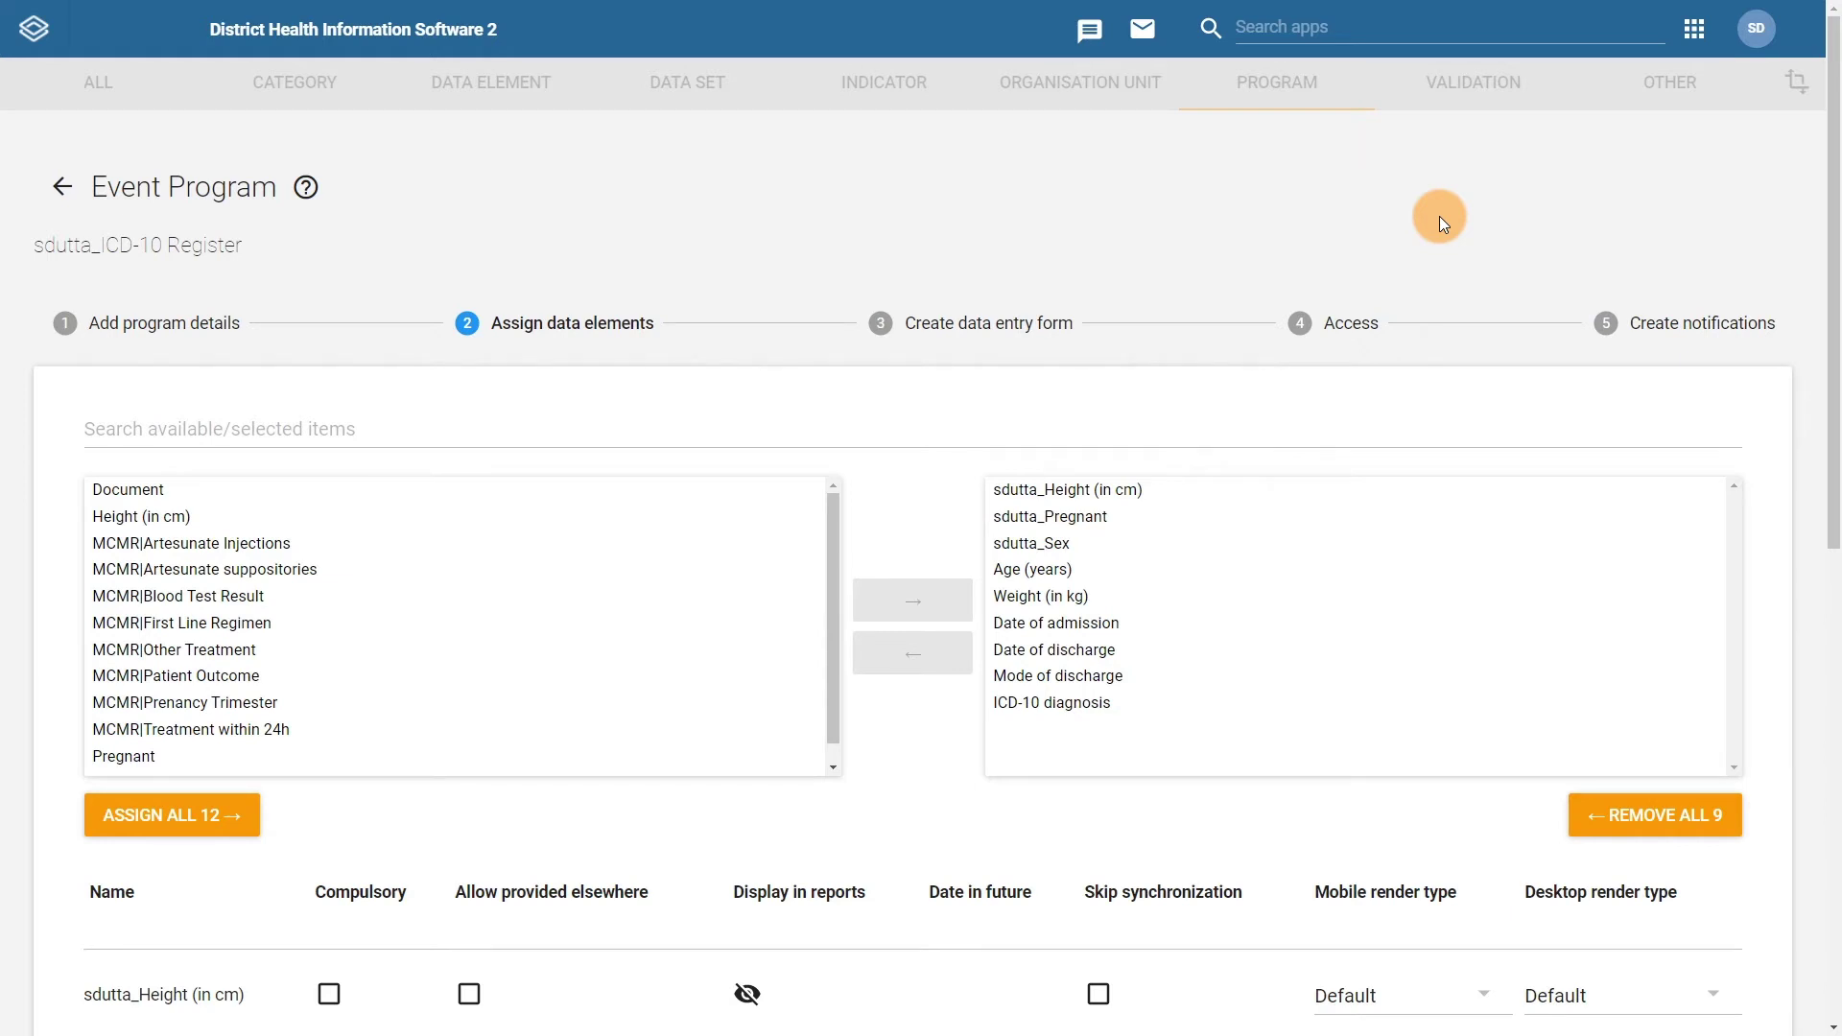
{"action": "scroll", "coordinate": [1438, 216], "scroll_direction": "down", "scroll_amount": 5}
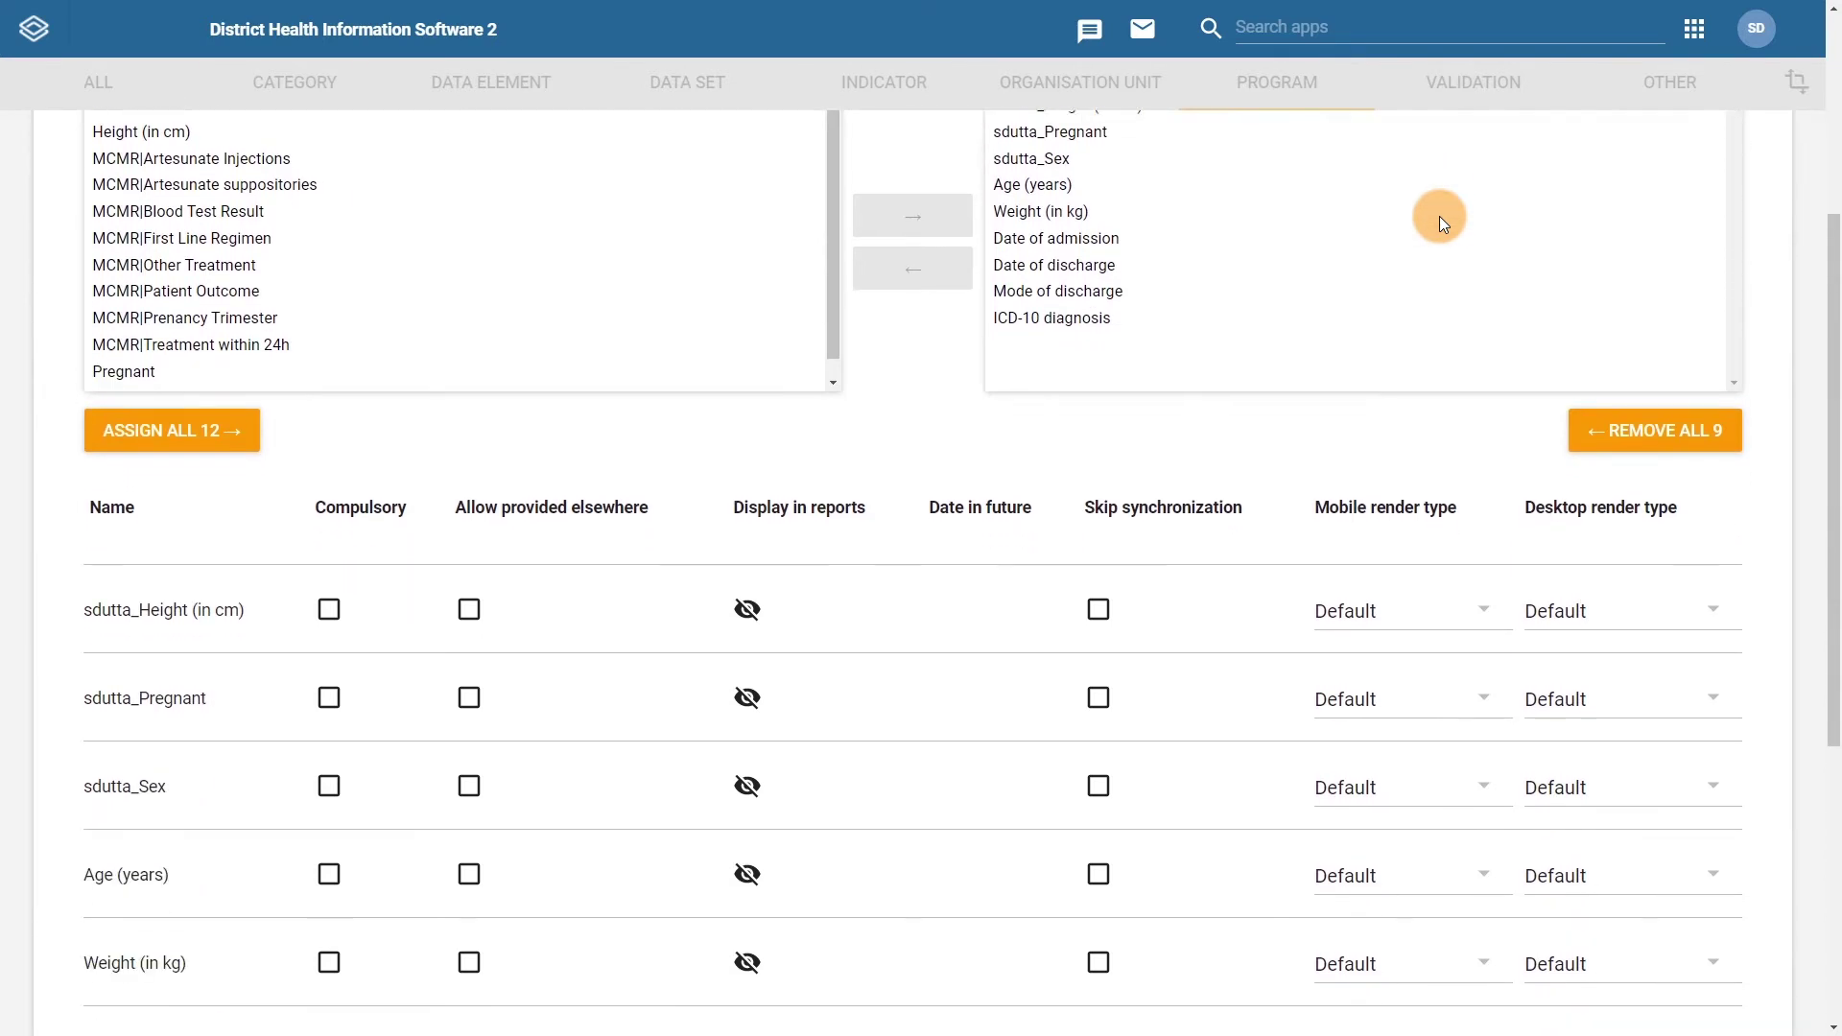
{"action": "scroll", "coordinate": [1438, 216], "scroll_direction": "down", "scroll_amount": 1}
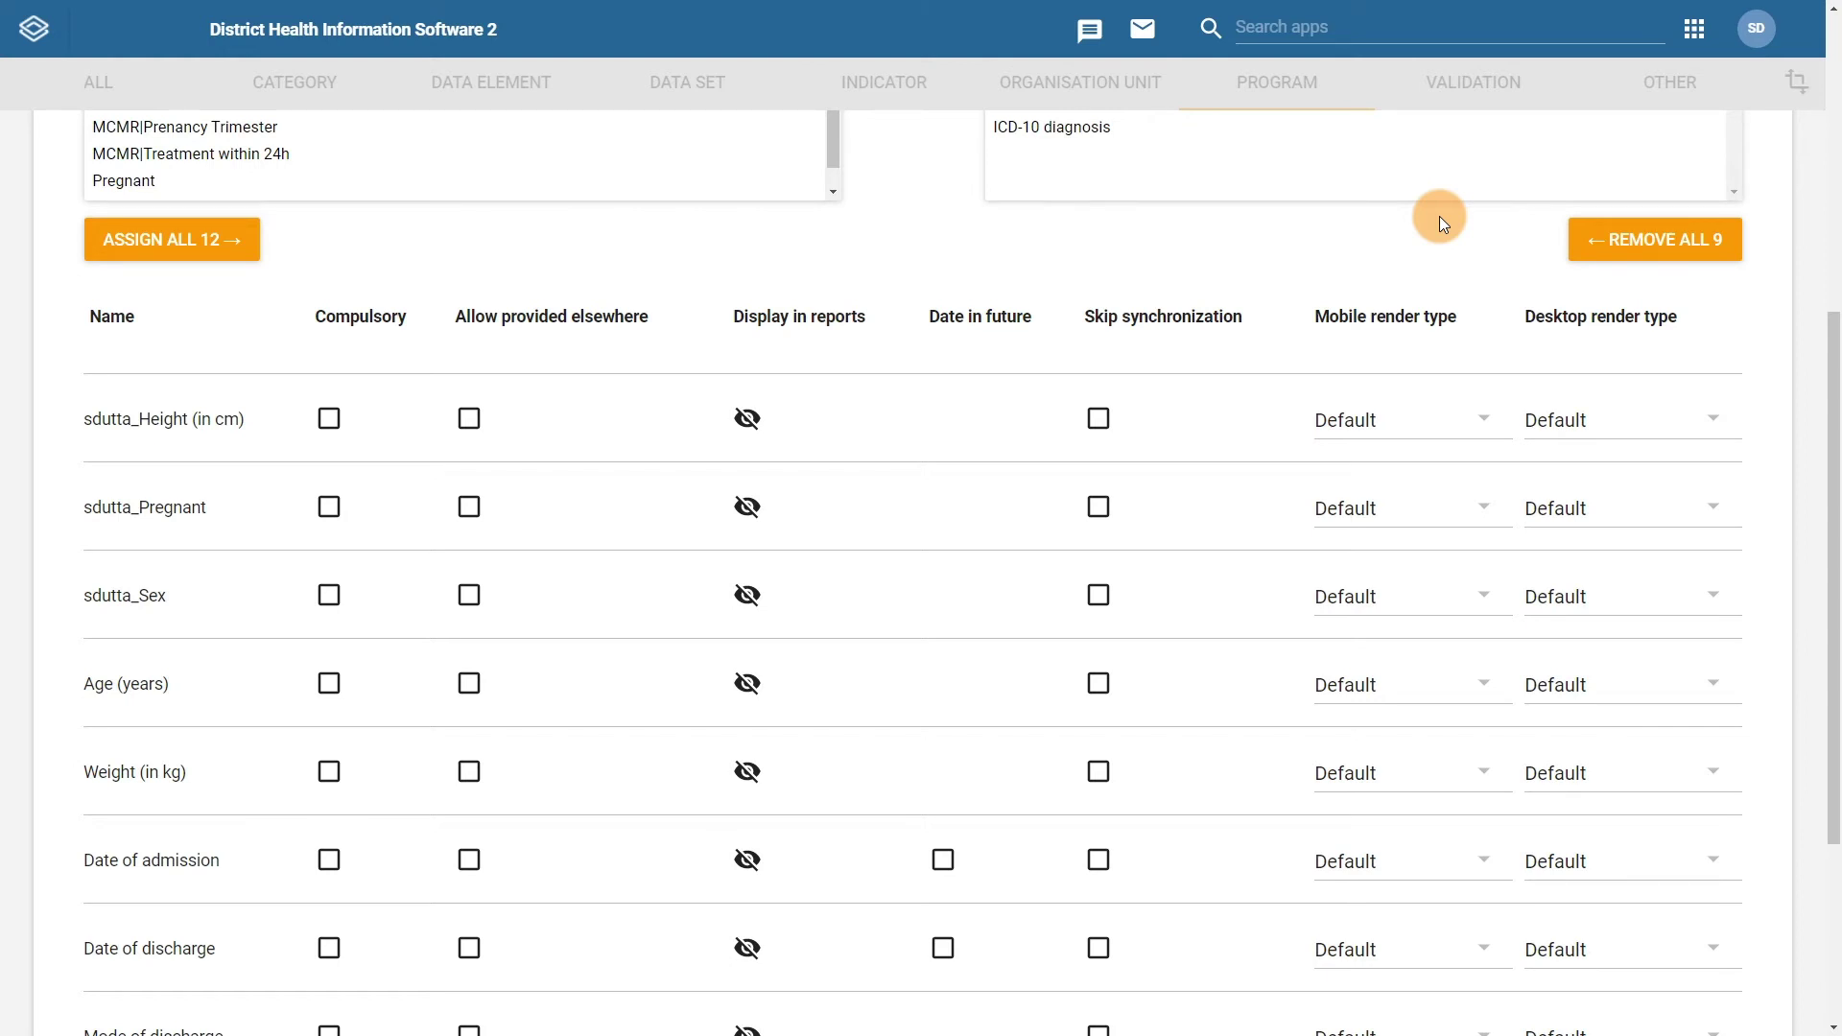
{"action": "scroll", "coordinate": [1439, 218], "scroll_direction": "down", "scroll_amount": 4}
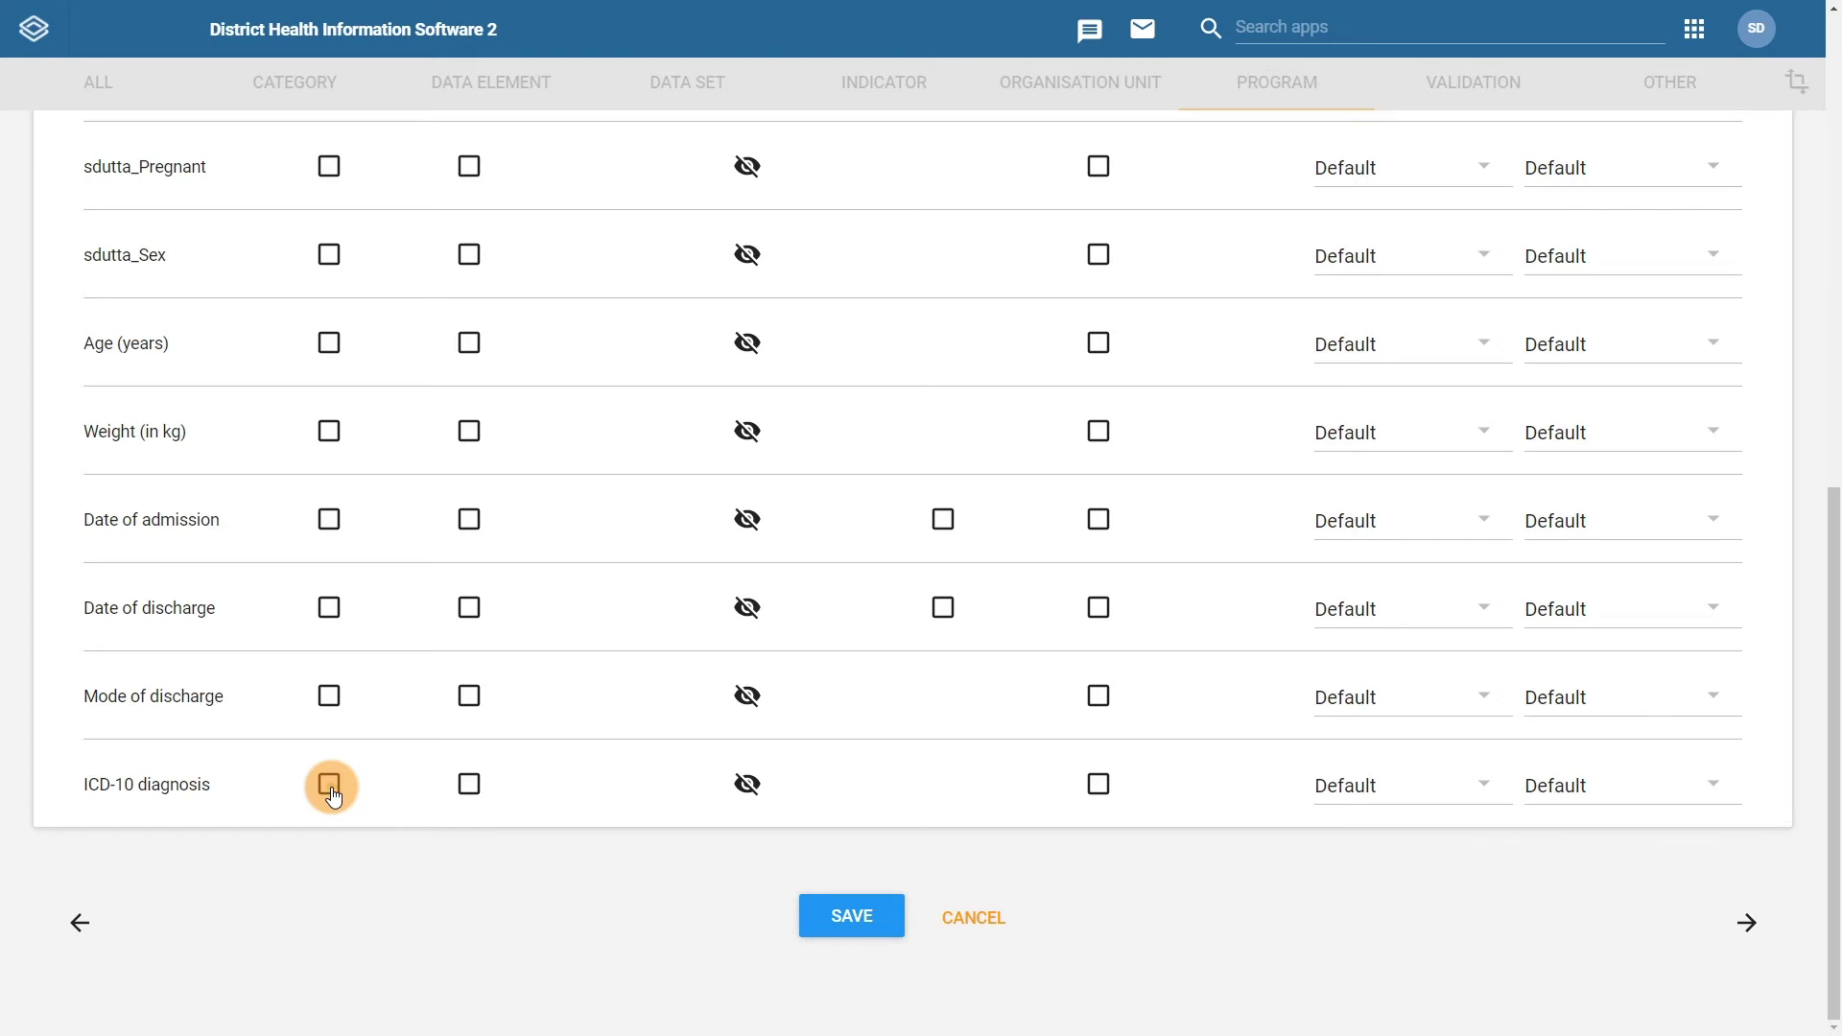
{"action": "left_click", "coordinate": [329, 787]}
Scroll up the settings table to review the nine assigned data elements
{"action": "scroll", "coordinate": [470, 801], "scroll_direction": "up", "scroll_amount": 2}
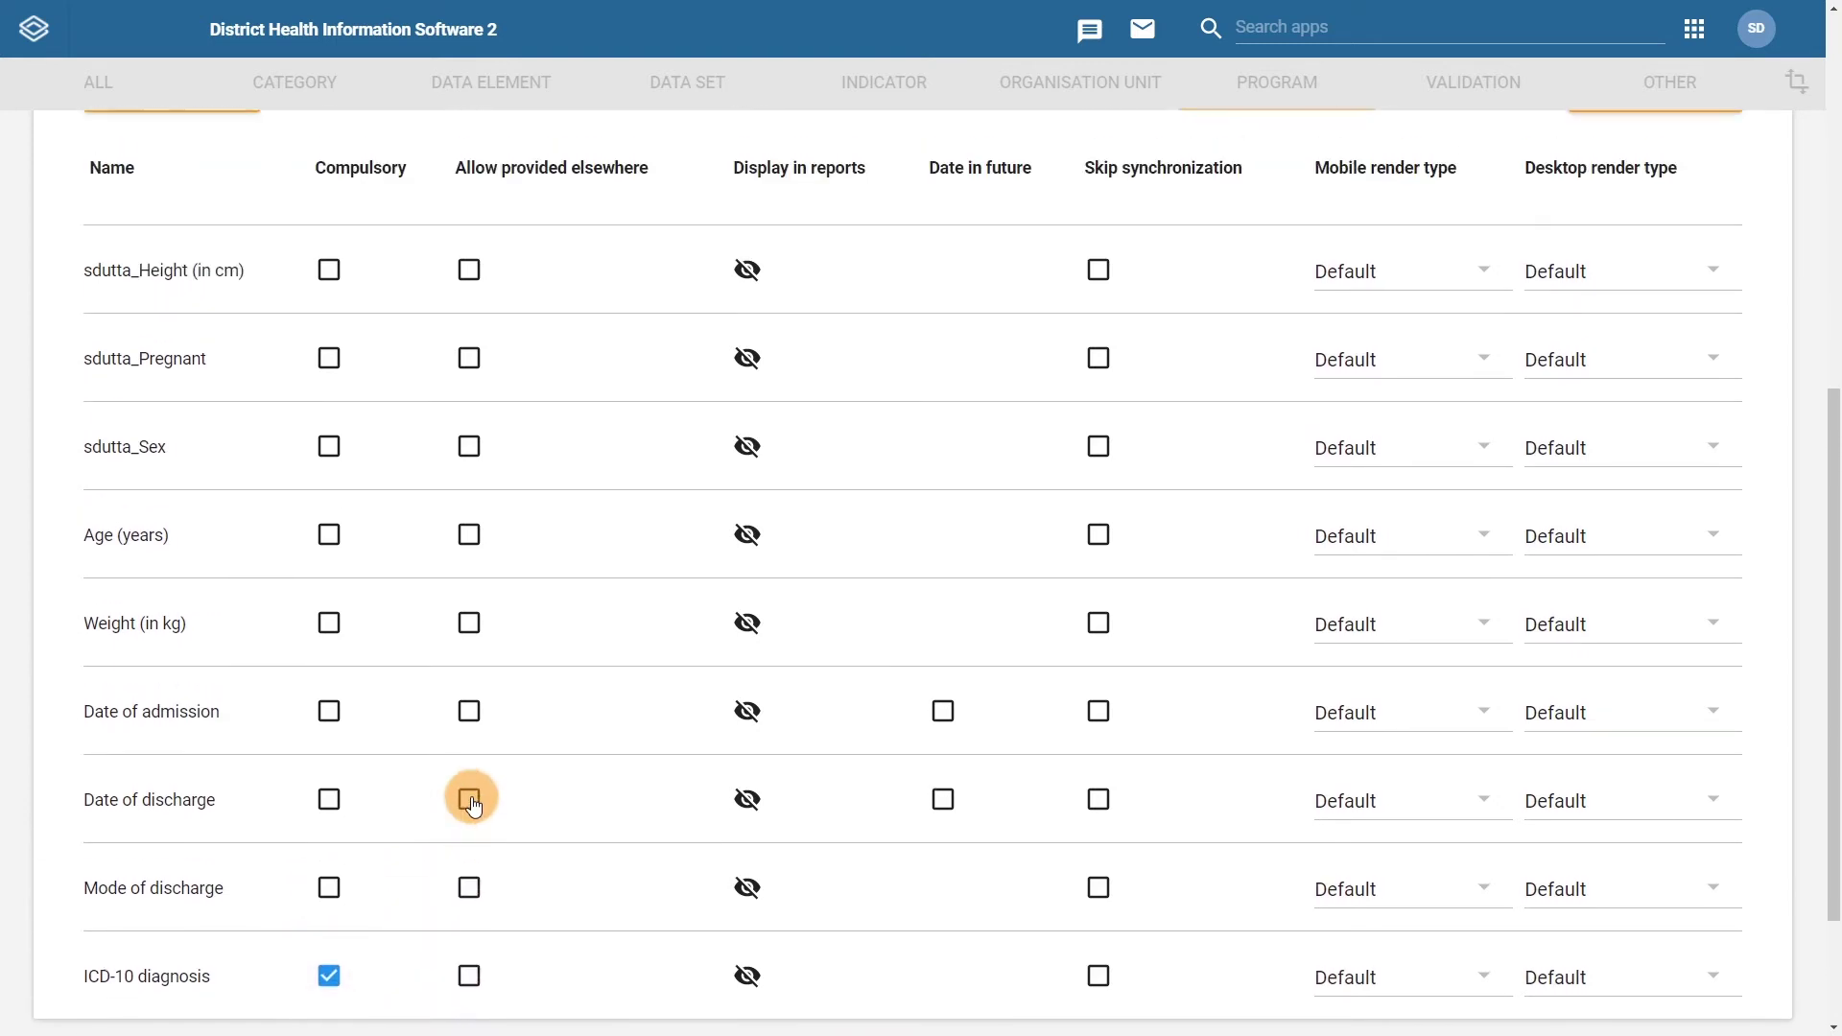
{"action": "scroll", "coordinate": [472, 804], "scroll_direction": "up", "scroll_amount": 1}
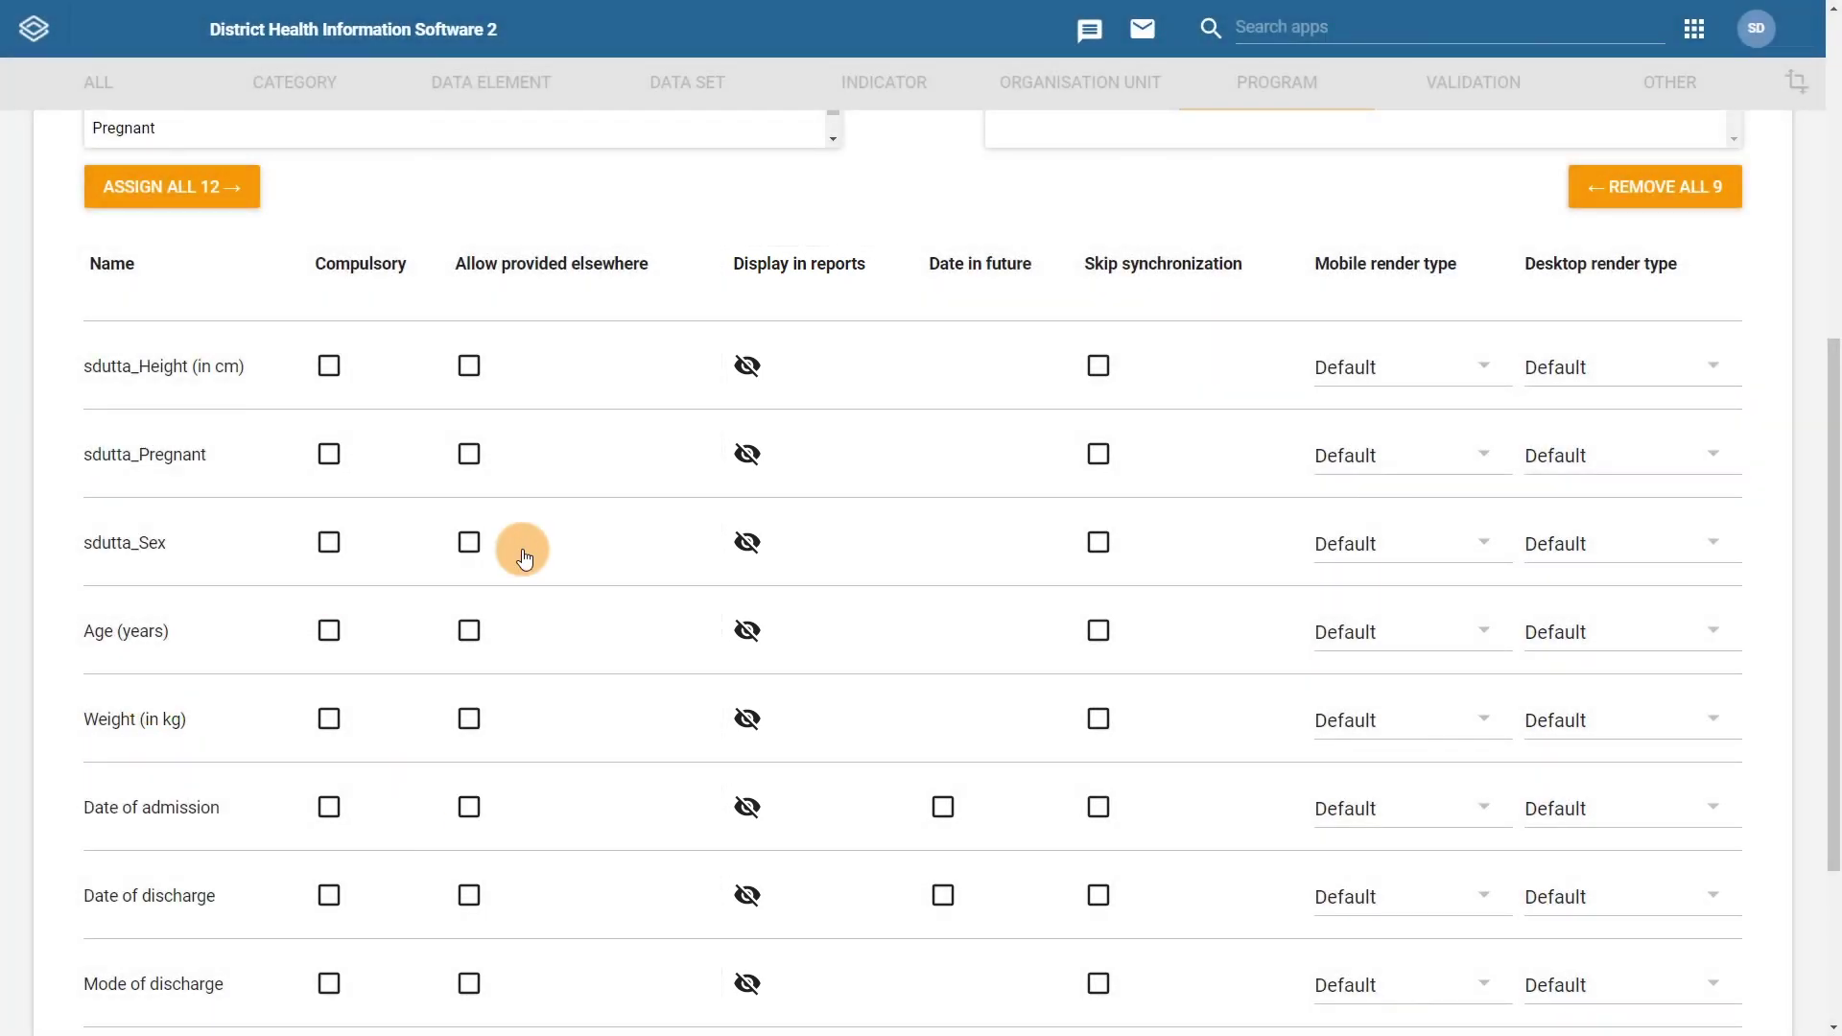
Toggle the Display in reports eye for sdutta_Pregnant, sdutta_Sex, Mode of discharge, ICD-10 diagnosis
{"action": "left_click", "coordinate": [759, 474]}
{"action": "left_click", "coordinate": [744, 538]}
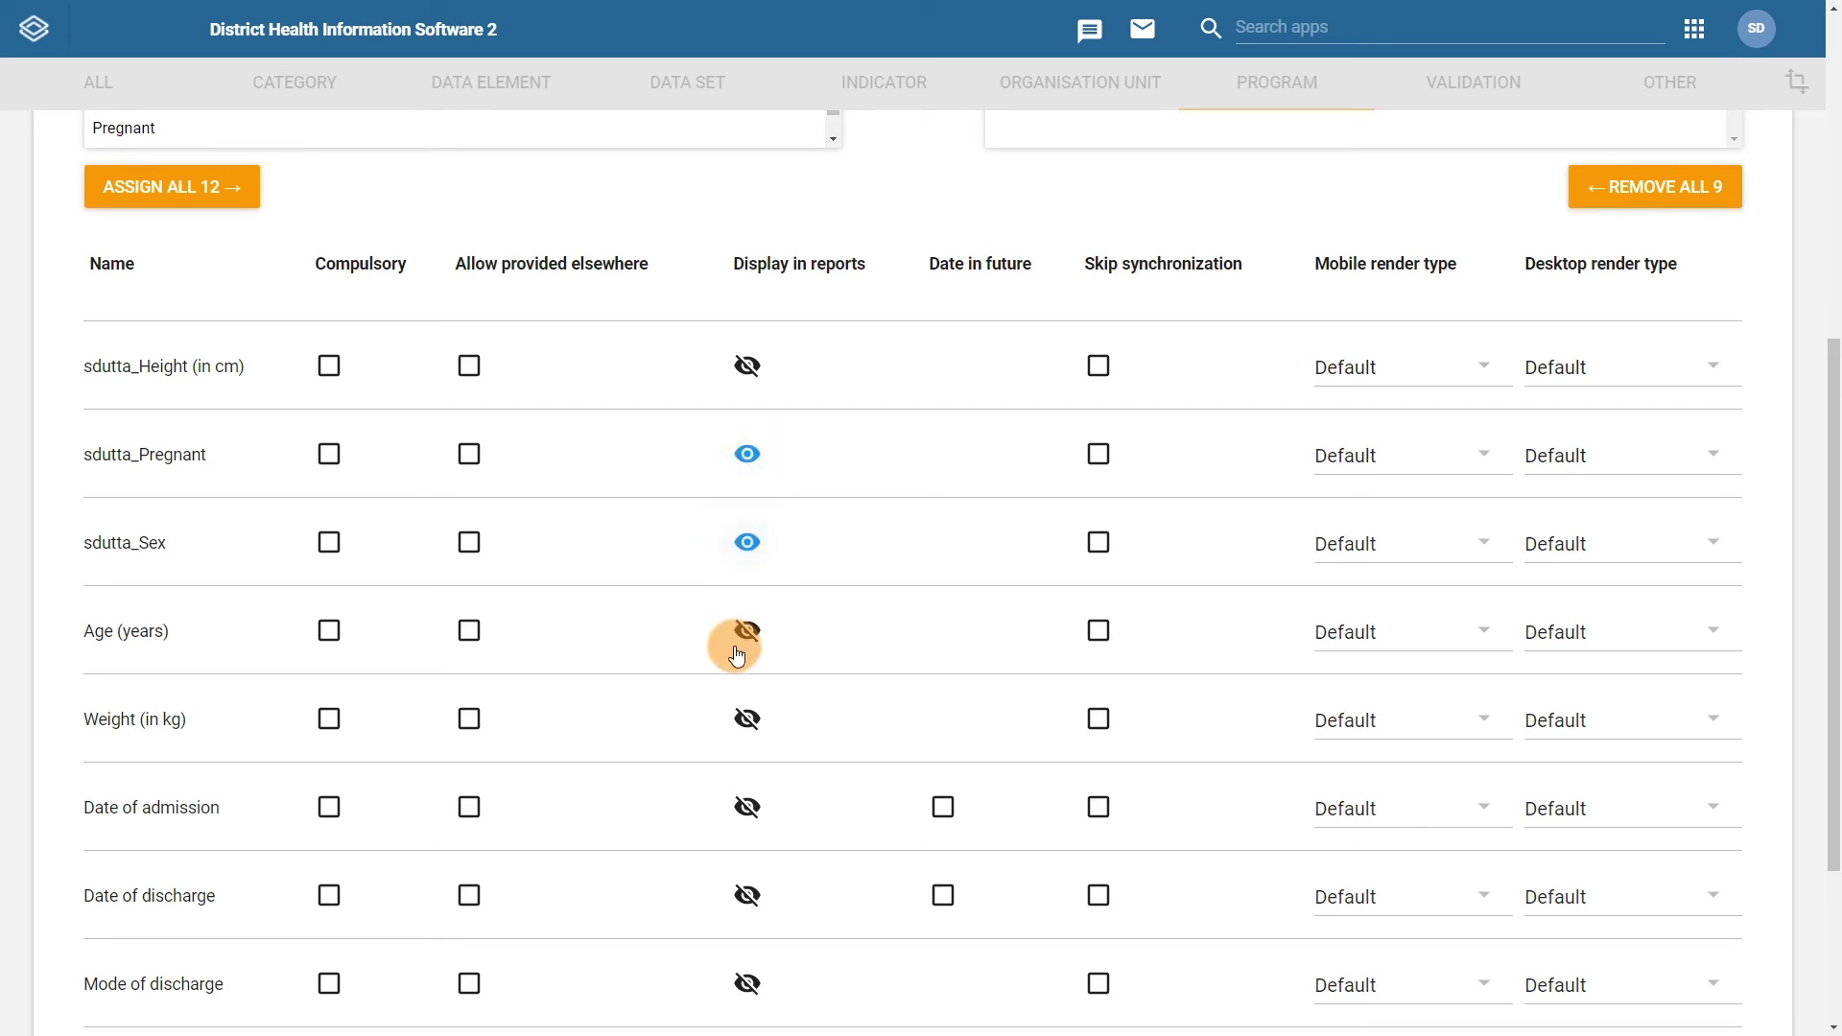
{"action": "scroll", "coordinate": [734, 646], "scroll_direction": "down", "scroll_amount": 2}
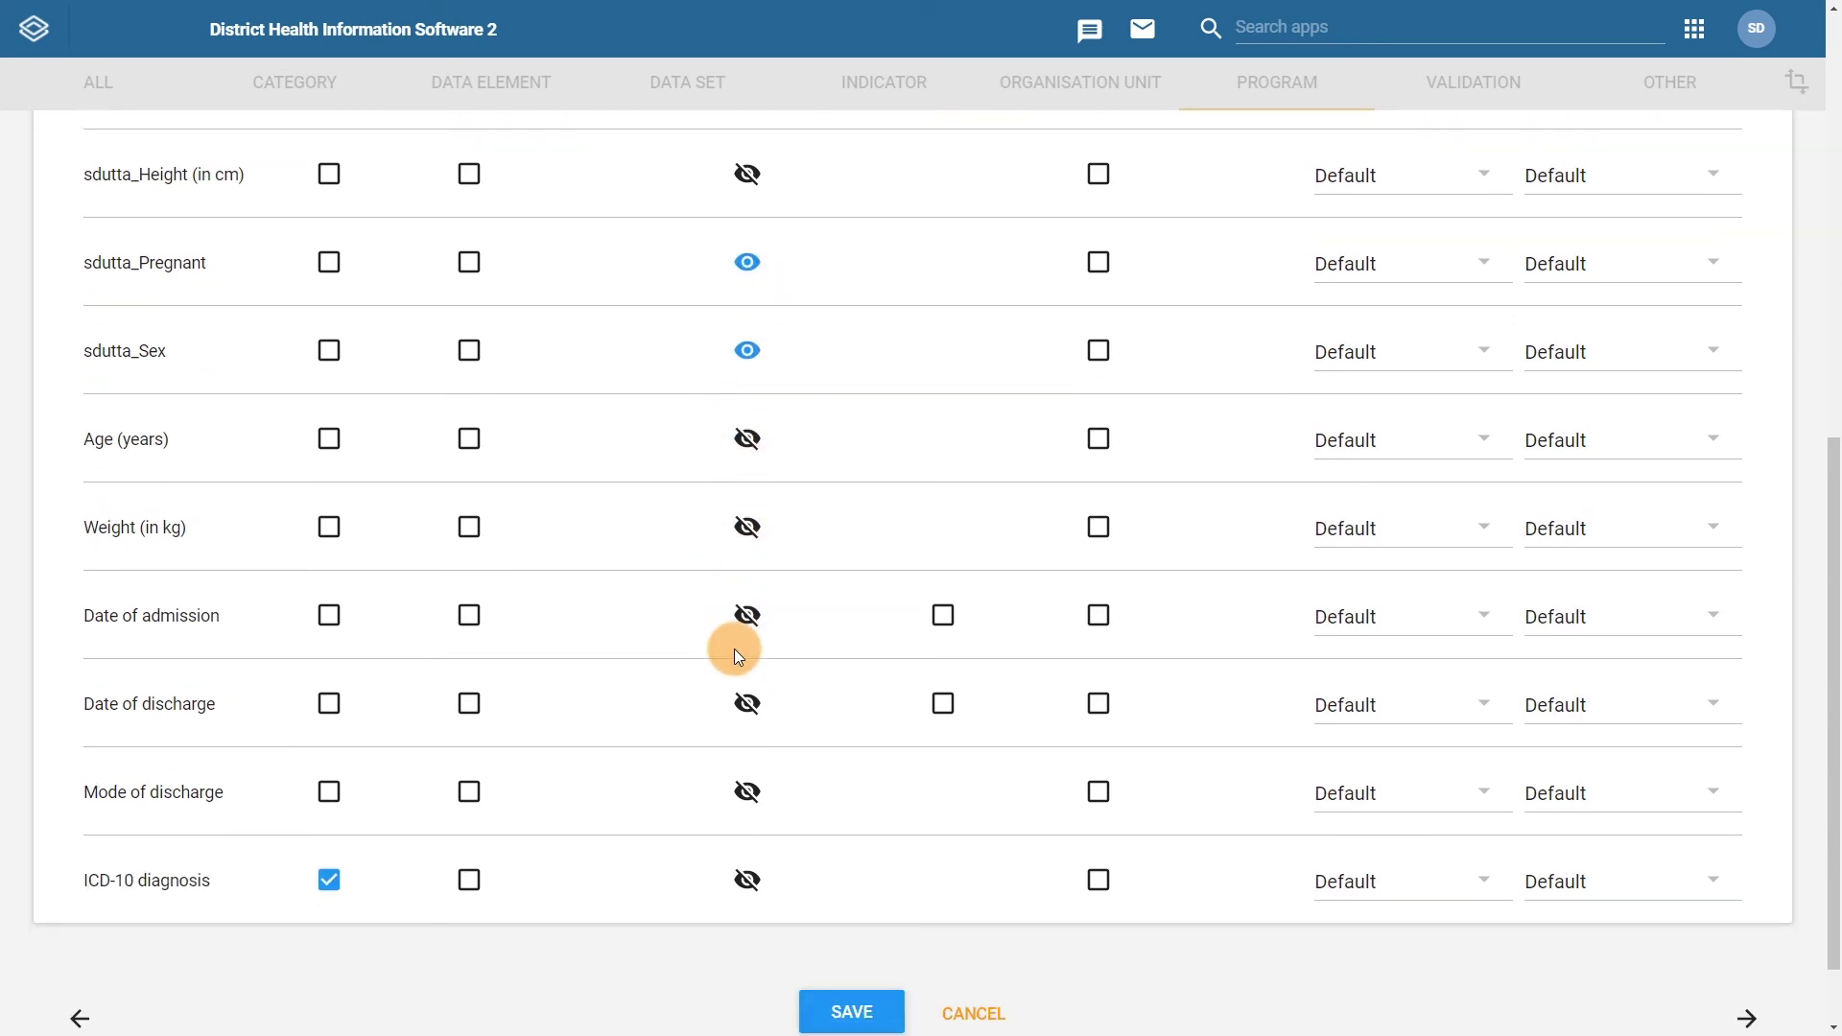
{"action": "left_click", "coordinate": [739, 794]}
{"action": "left_click", "coordinate": [746, 880]}
{"action": "scroll", "coordinate": [860, 860], "scroll_direction": "up", "scroll_amount": 3}
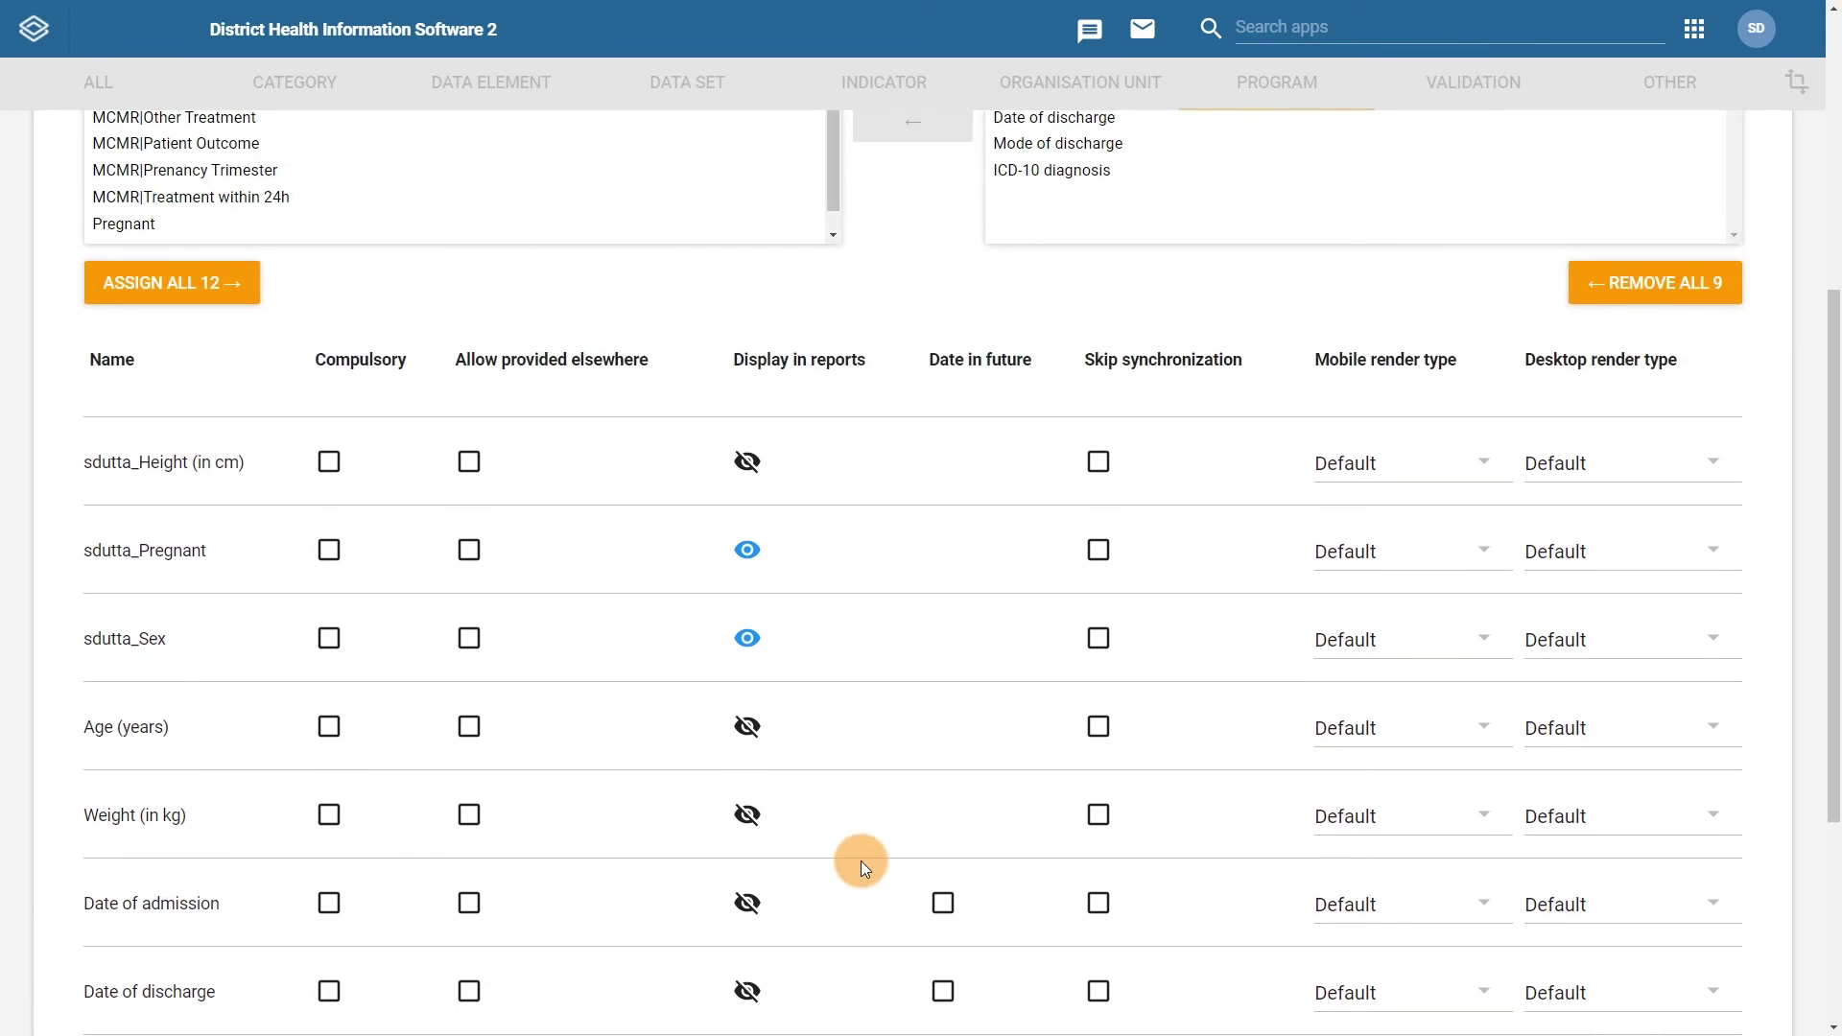
{"action": "scroll", "coordinate": [860, 867], "scroll_direction": "down", "scroll_amount": 1}
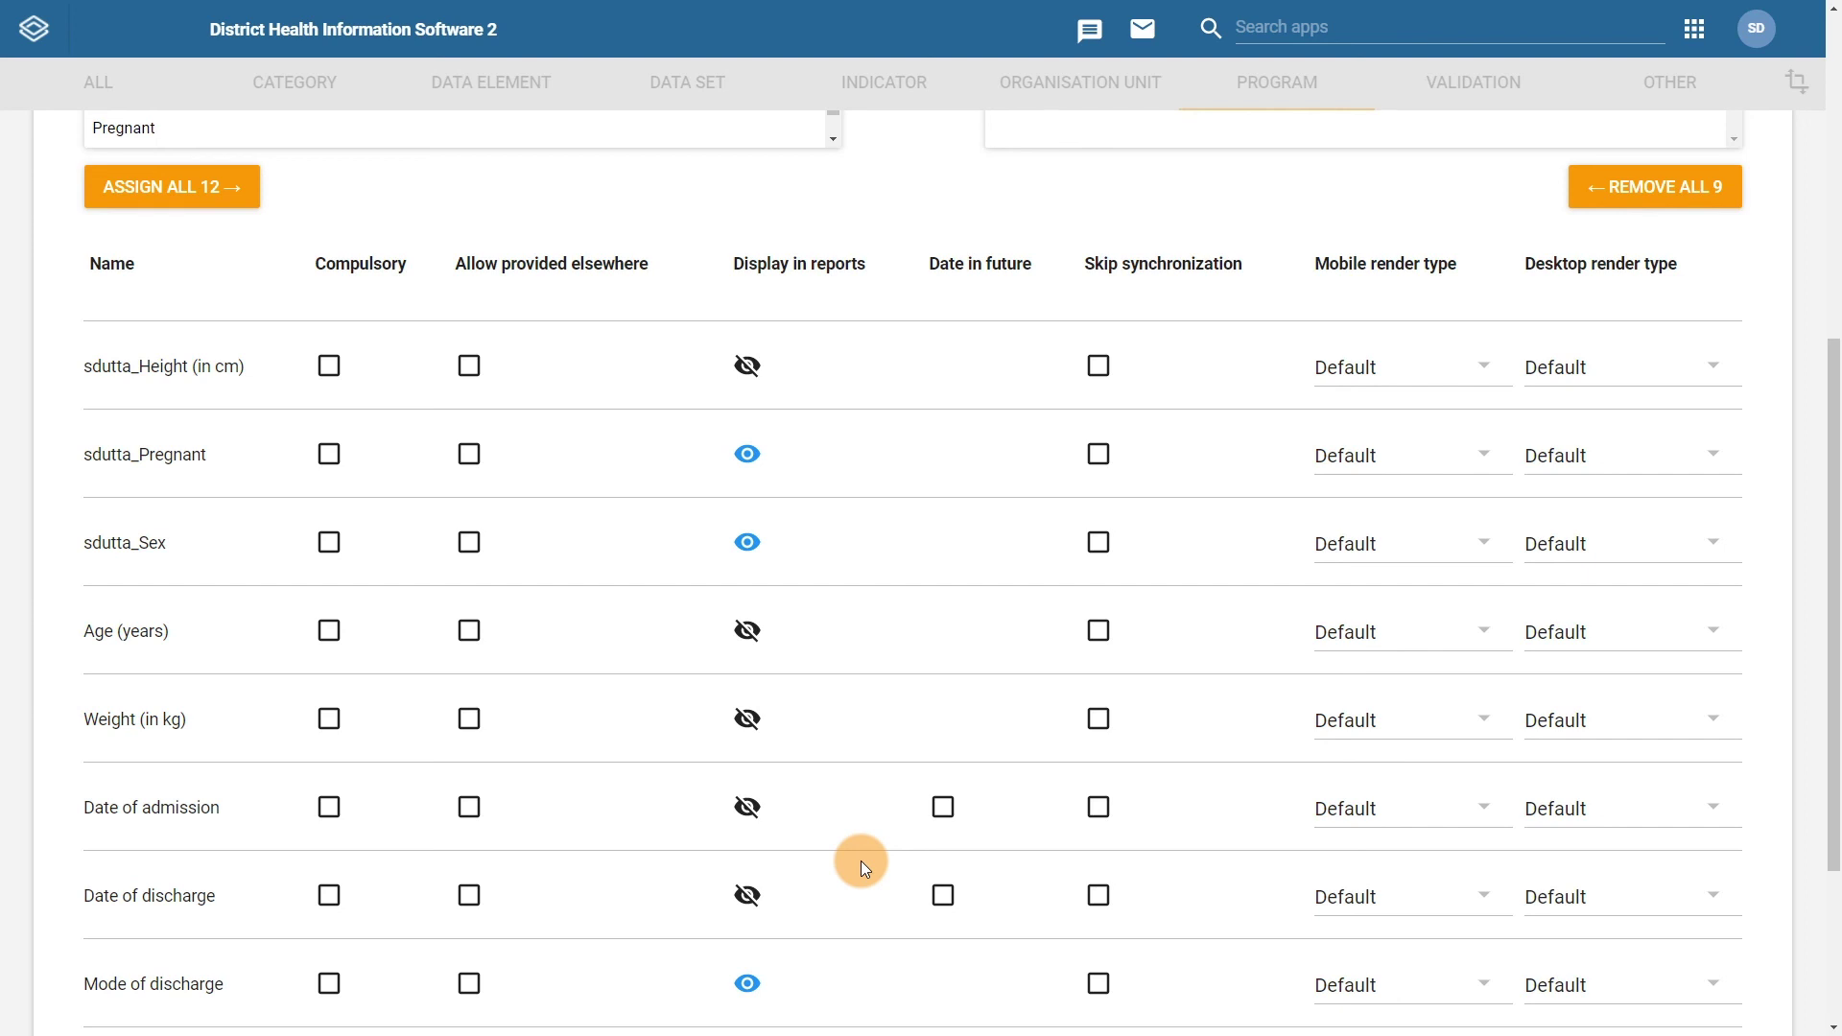
{"action": "scroll", "coordinate": [861, 861], "scroll_direction": "down", "scroll_amount": 3}
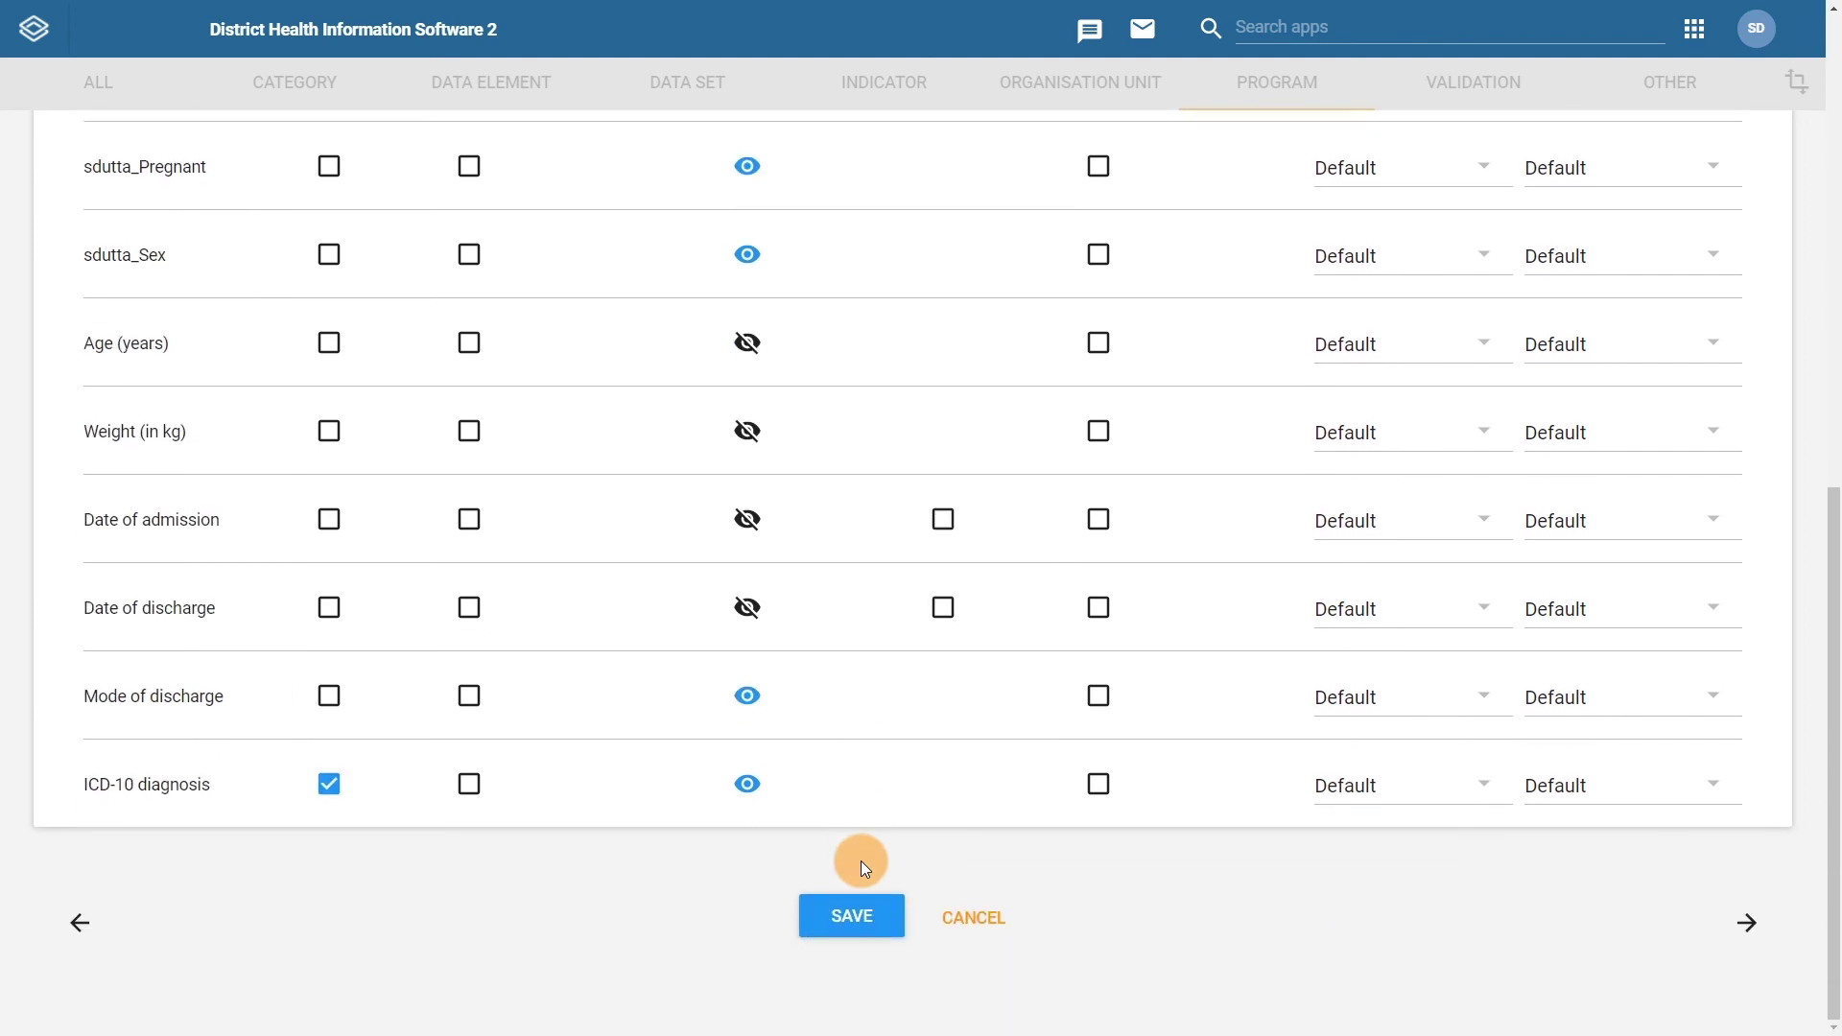
Save the sdutta_ICD-10 Register program's data element settings
{"action": "left_click", "coordinate": [825, 910]}
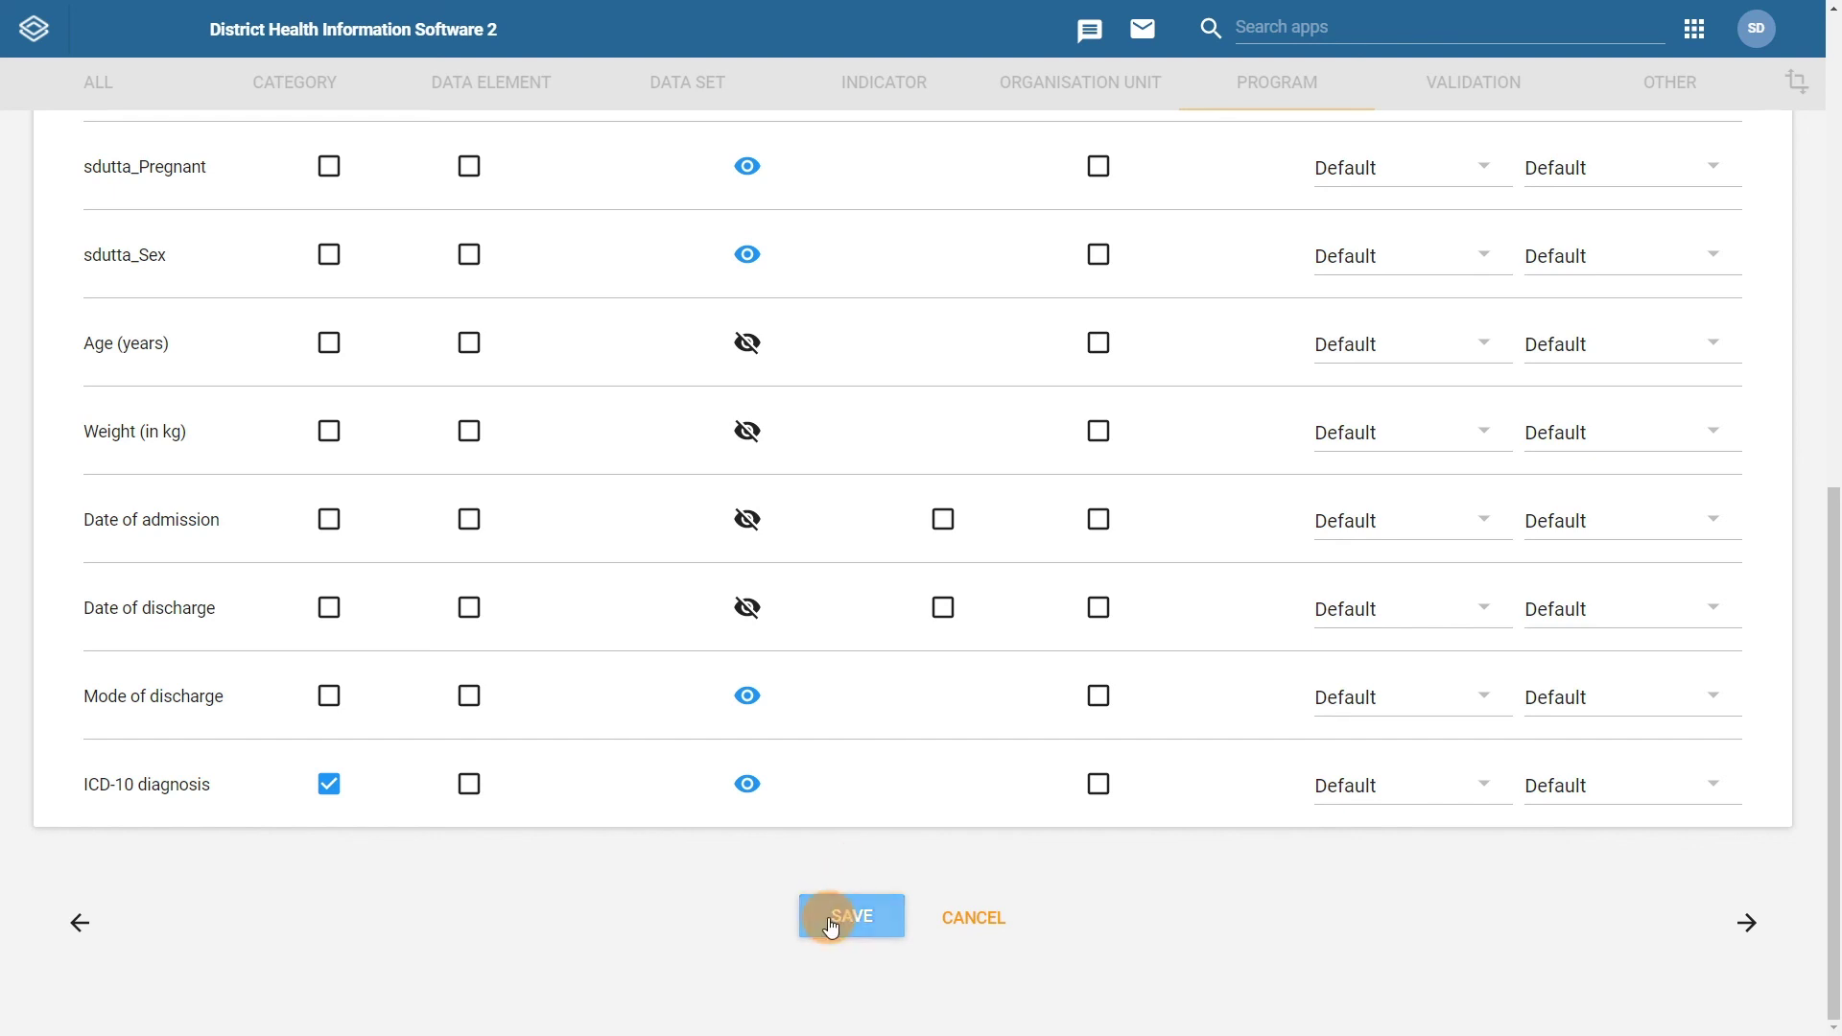